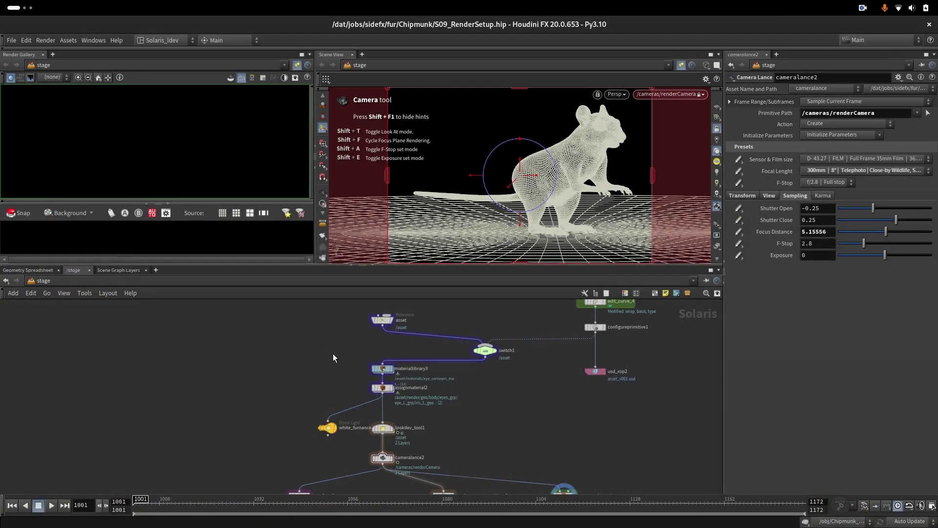
Step: Dive into materiallibrary3 and its fur subnet to inspect the kma_melanin_white melanin settings
scroll(333, 358, up, 2)
drag(338, 377, 391, 401)
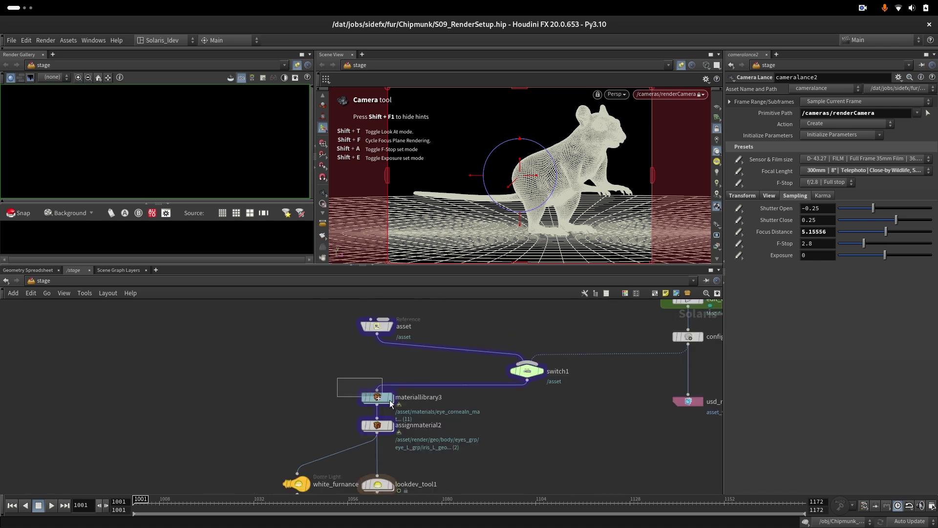
double_click(378, 398)
middle_drag(403, 460, 382, 490)
middle_drag(391, 401, 389, 439)
key(i)
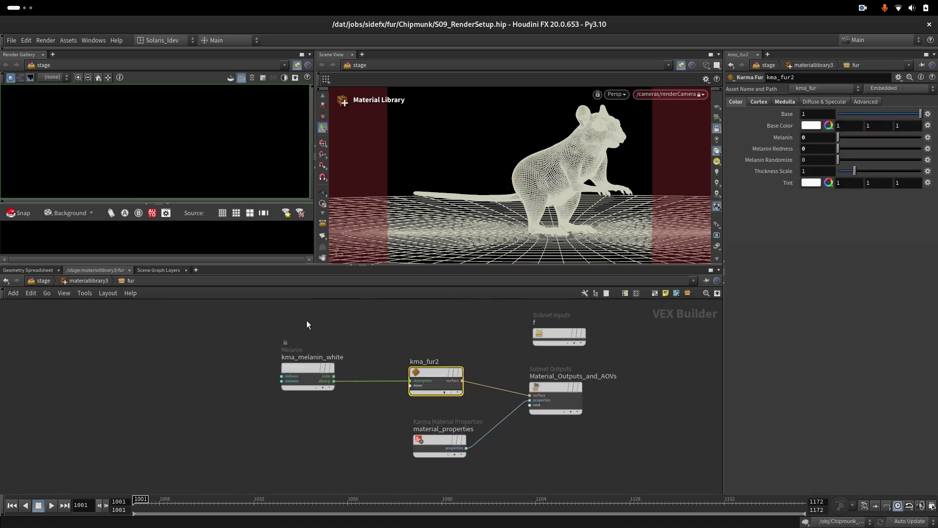
click(308, 374)
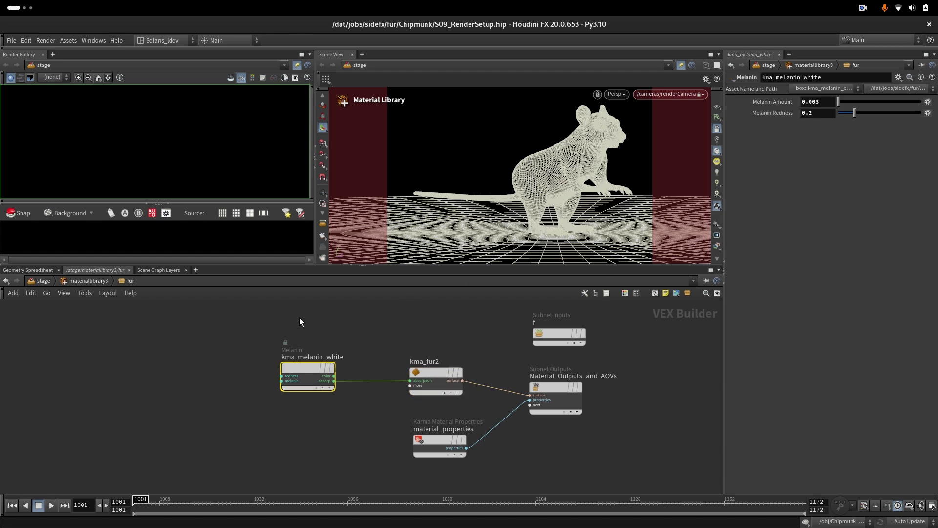
Step: Return to /stage and display the karmarendersettings node's parameters
key(u)
key(u)
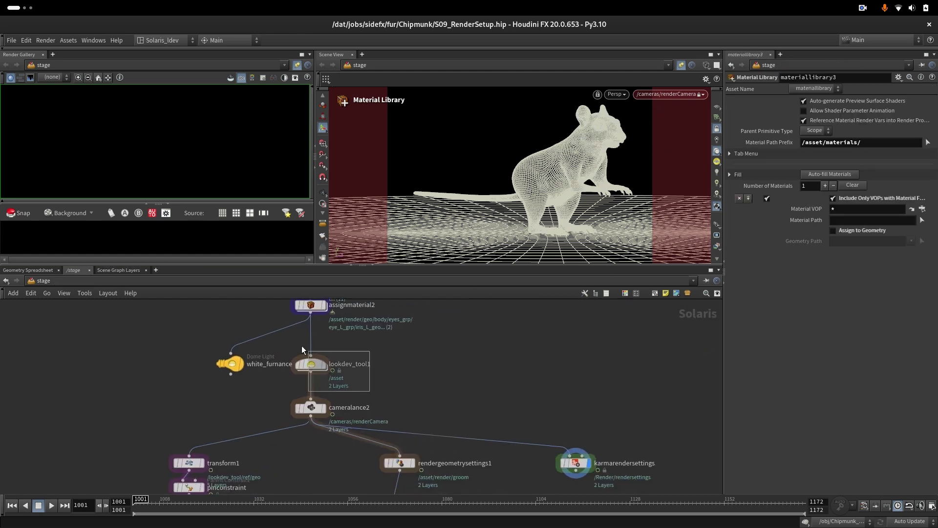
drag(301, 346, 299, 344)
middle_drag(419, 395, 402, 364)
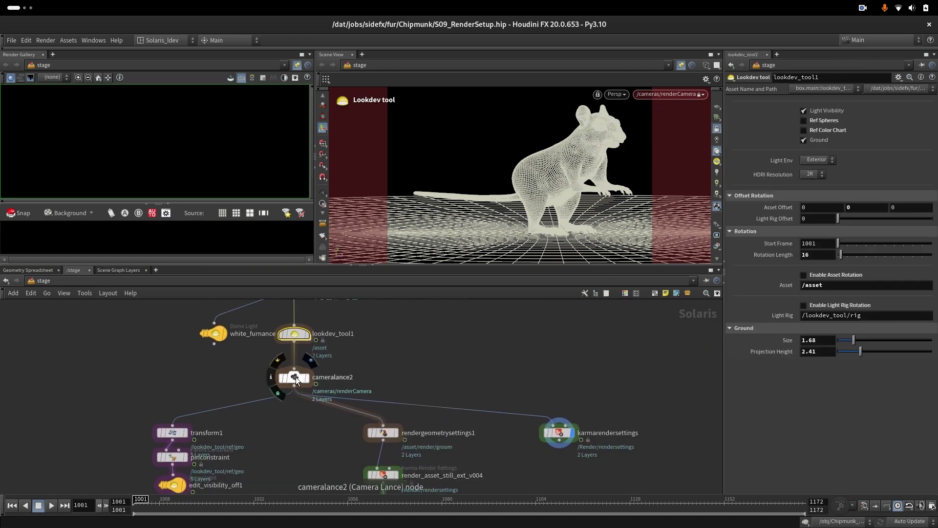
click(559, 432)
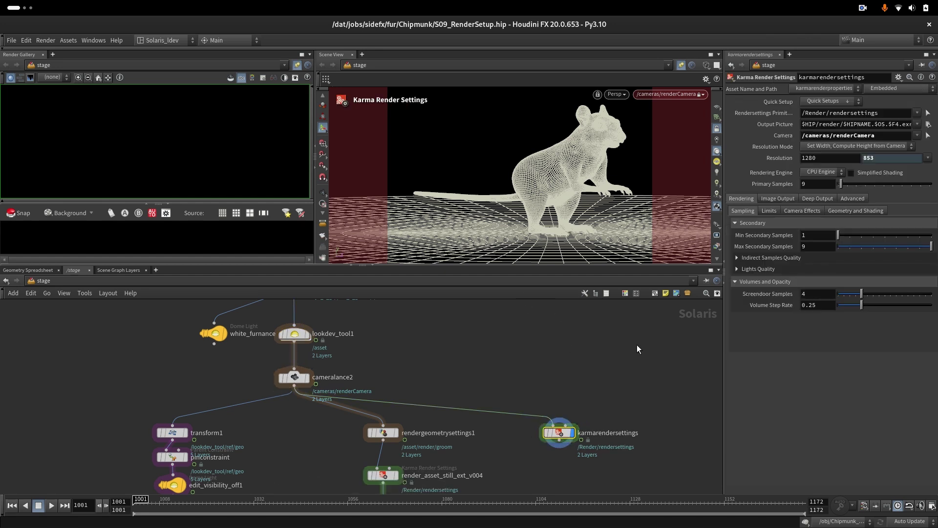
Step: Switch the viewport's Persp renderer menu to Karma XPU
click(617, 93)
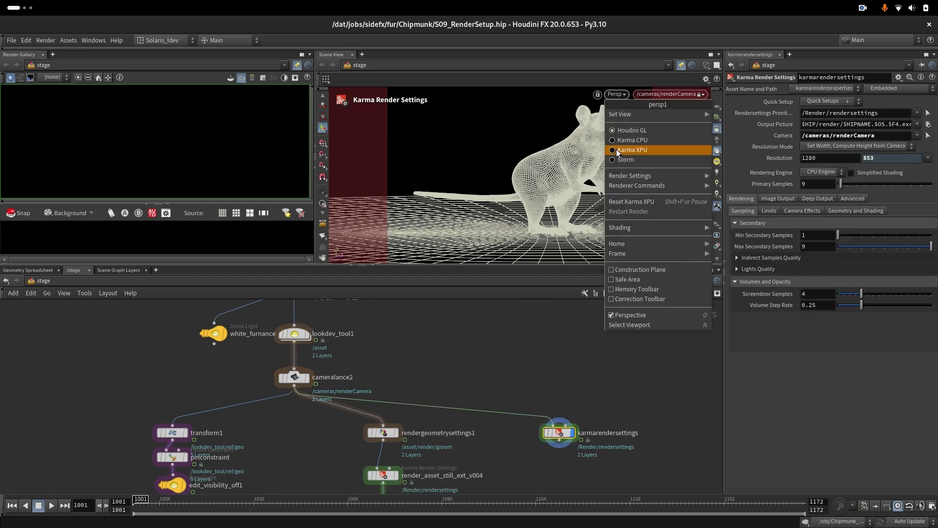
click(617, 148)
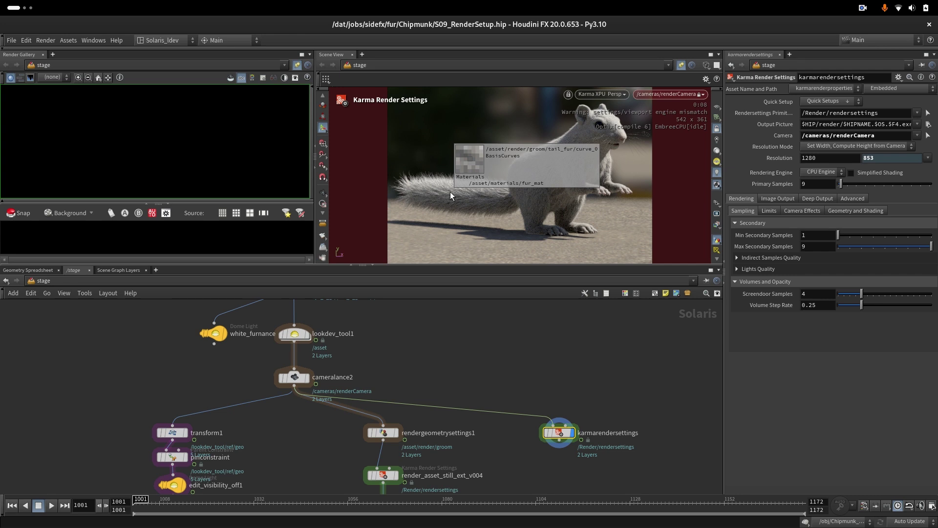
Step: Set Karma to XPU Engine with 1024 path traced samples and depth of field disabled
click(821, 172)
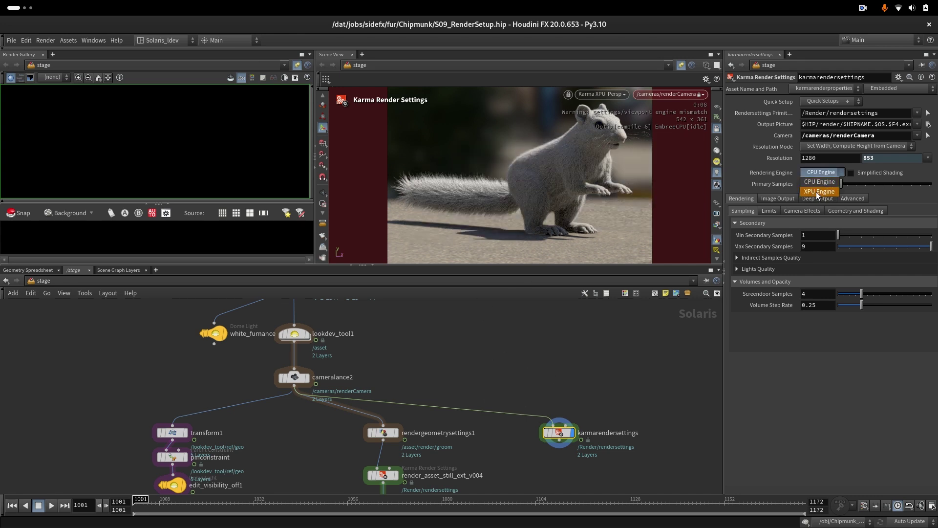
click(819, 192)
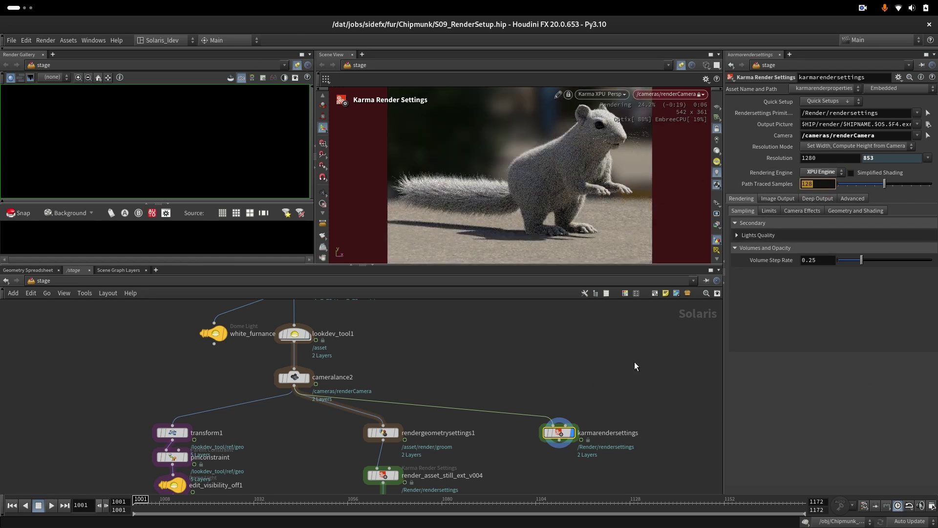
click(826, 183)
text(1024)
click(802, 210)
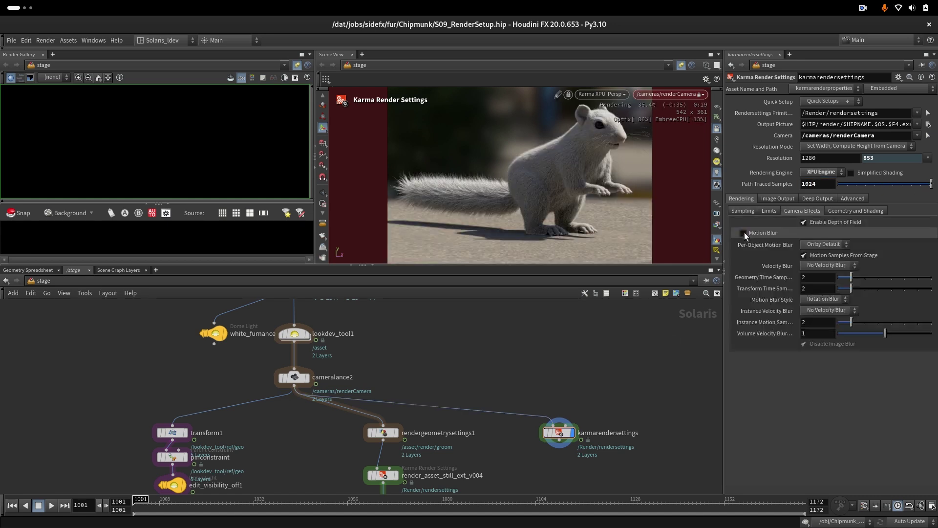
click(804, 223)
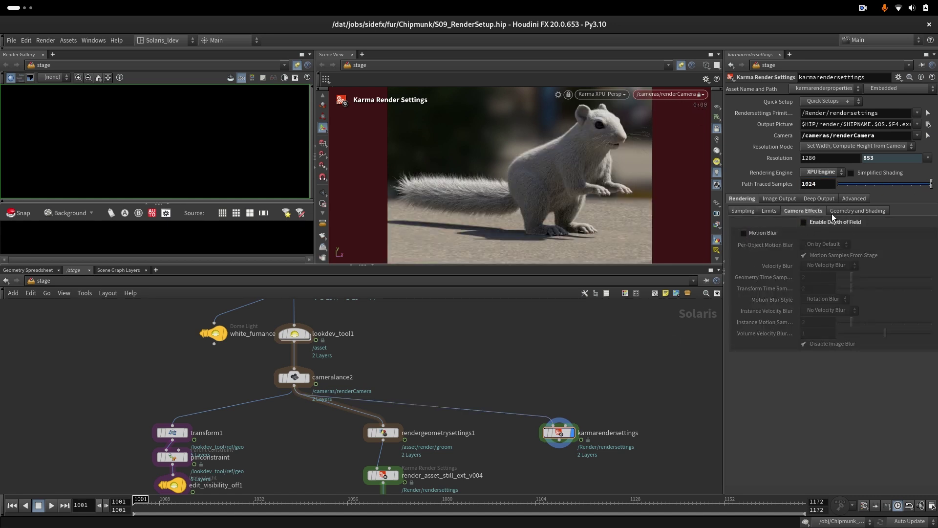
click(769, 211)
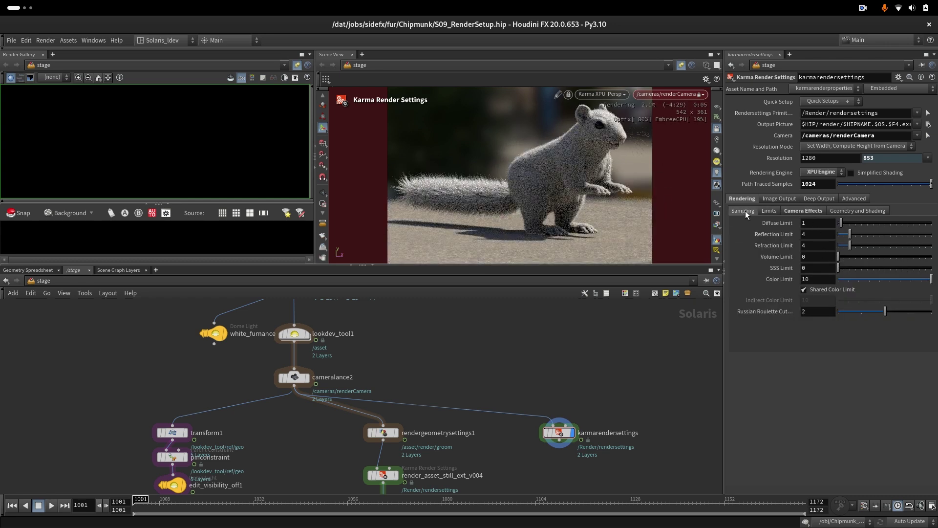
mouse_move(573, 162)
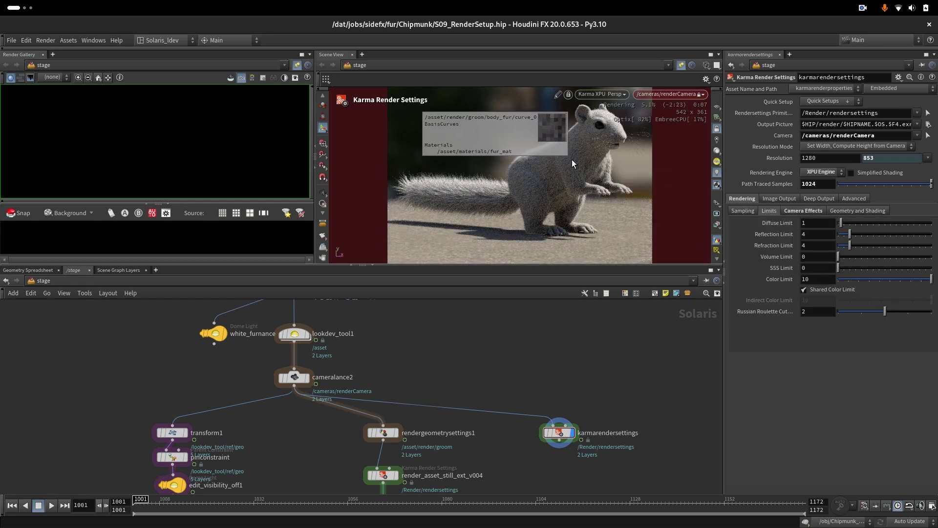
Step: Insert a Render Geometry Settings node on the wire above karmarendersettings
key(Tab)
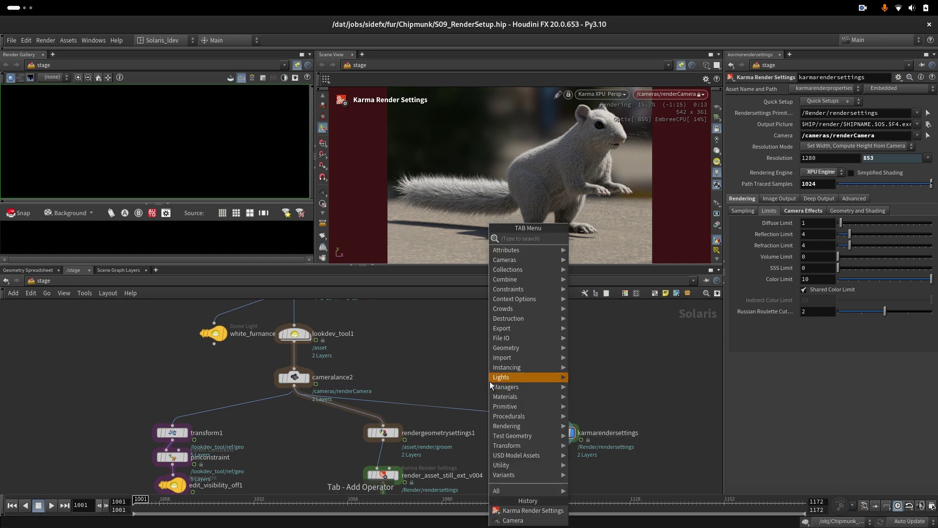
text(render)
click(617, 268)
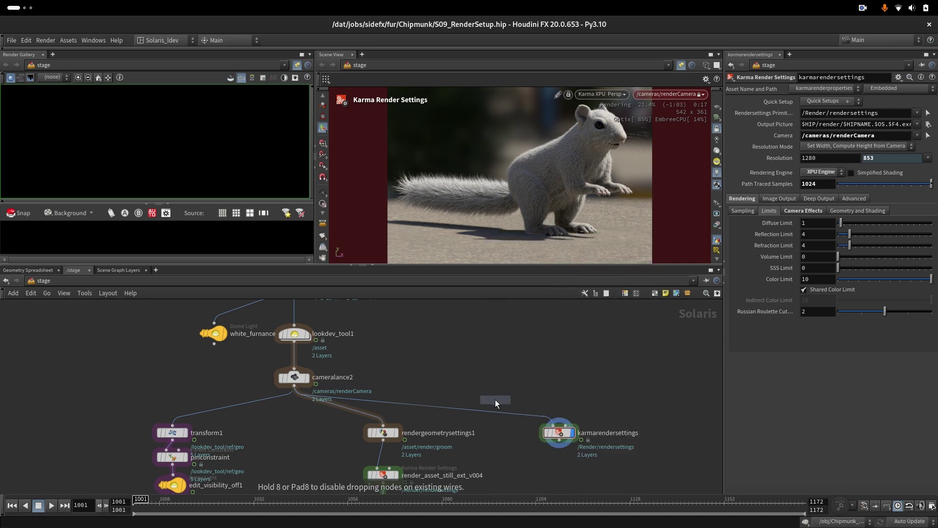
click(560, 405)
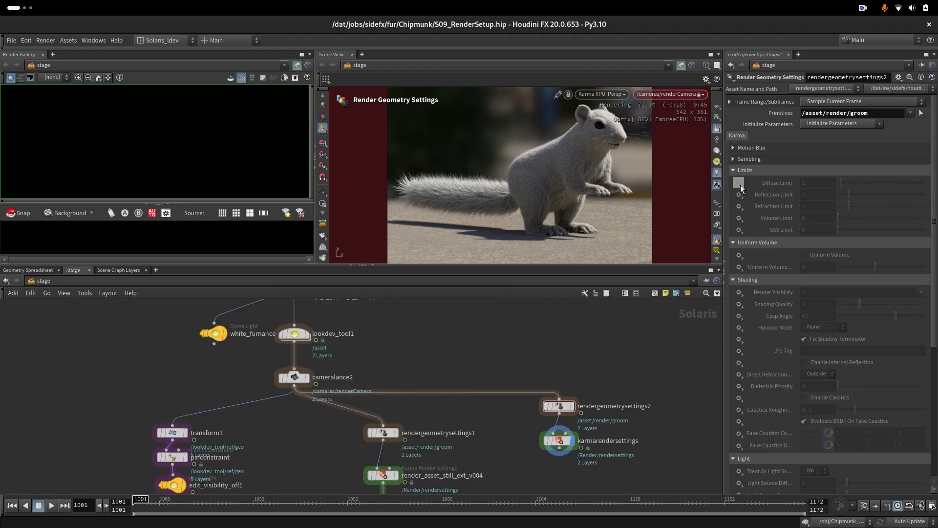
Step: Enable the Diffuse Limit override and set it to 20
click(739, 182)
click(758, 237)
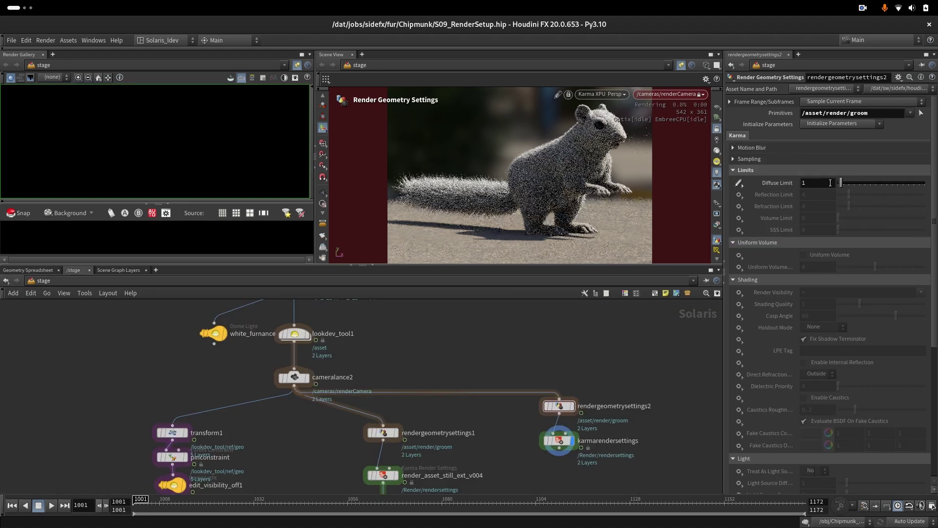
drag(841, 183, 857, 182)
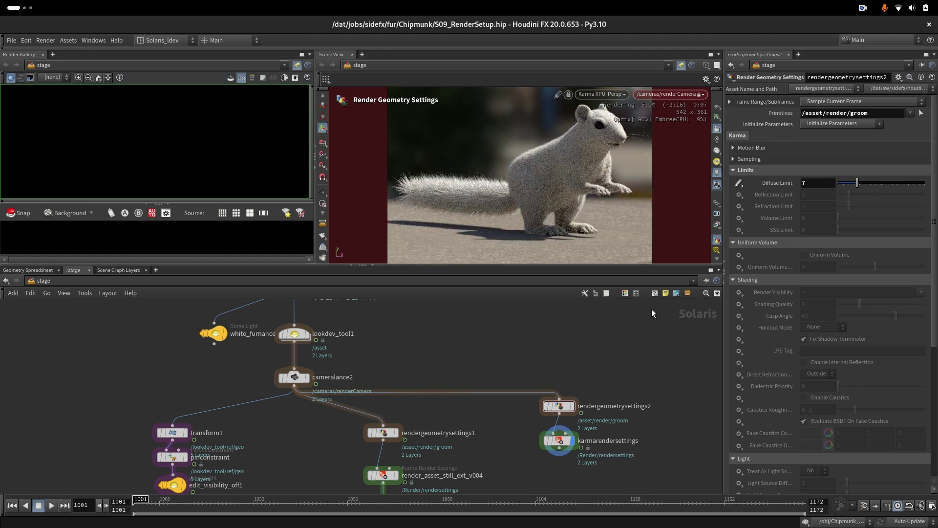
click(826, 183)
text(20)
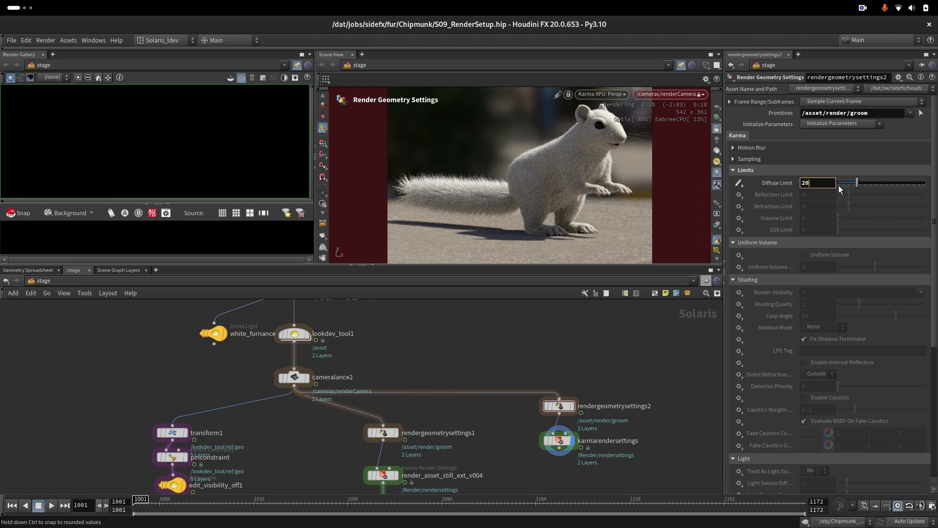
key(Return)
Step: Enable caustics at 0.2 roughness and set the Reflection Limit override to Do Nothing
scroll(738, 178, down, 1)
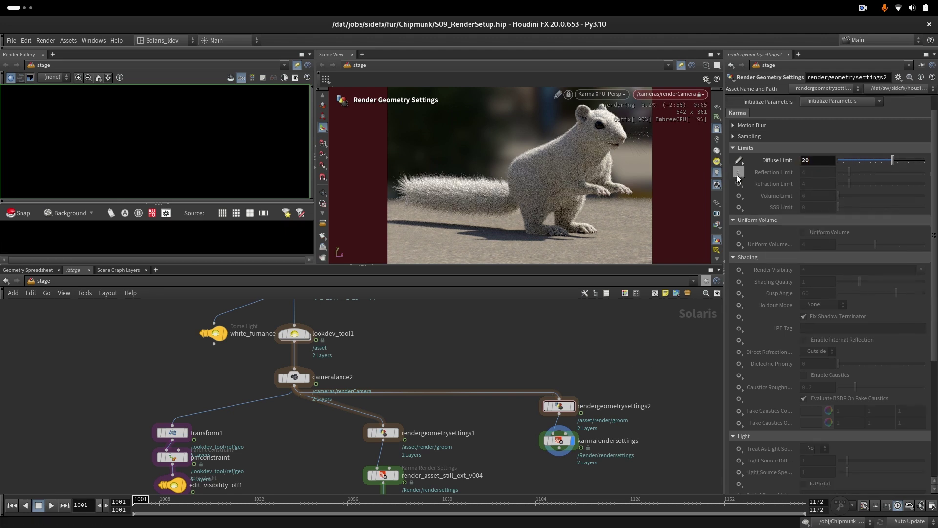
drag(932, 311, 930, 435)
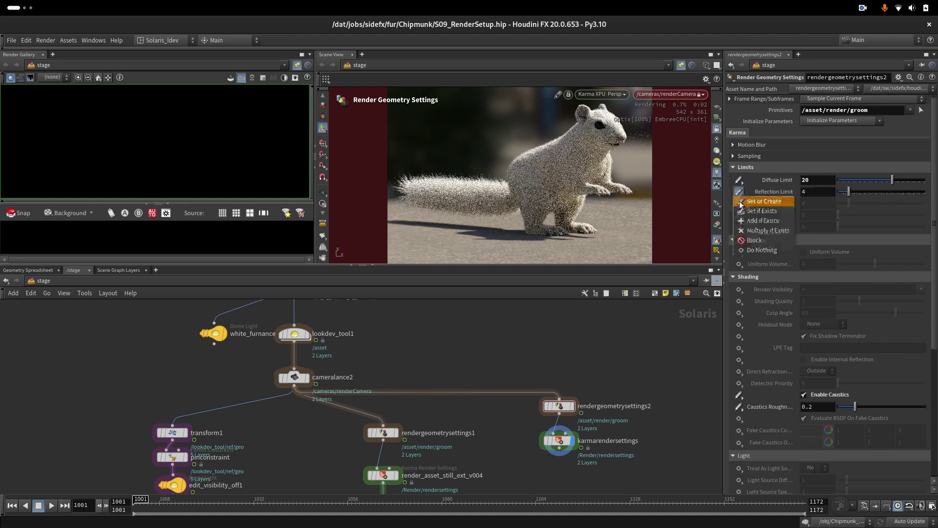
click(737, 202)
click(739, 192)
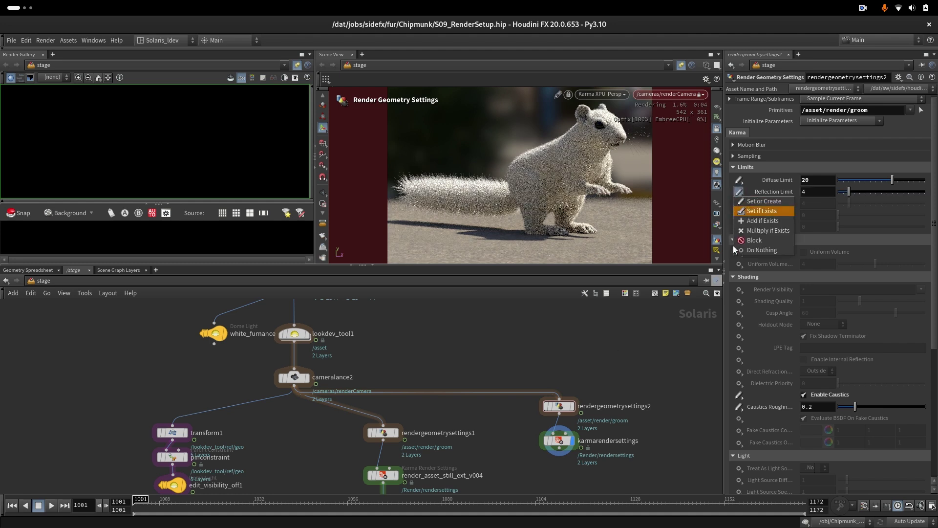
click(735, 250)
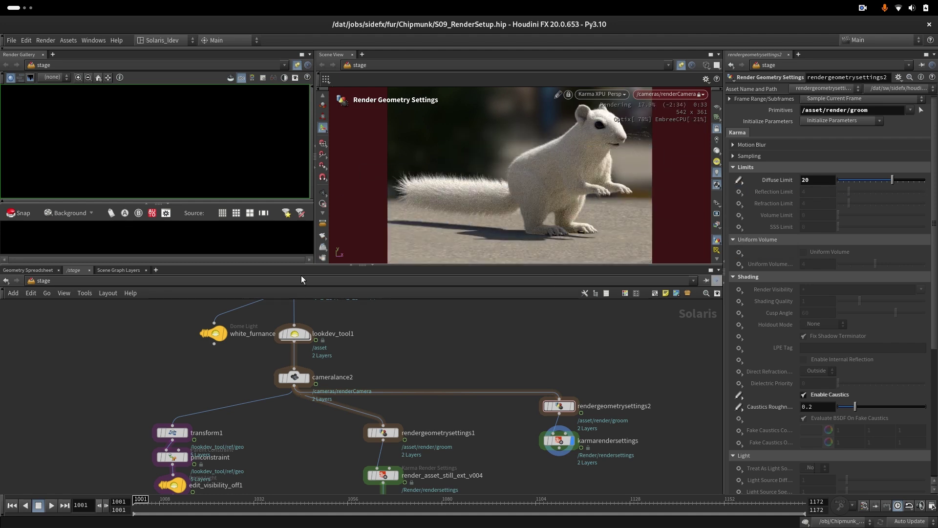
Step: Snapshot the current render, then override the Reflection Limit to 20
click(22, 214)
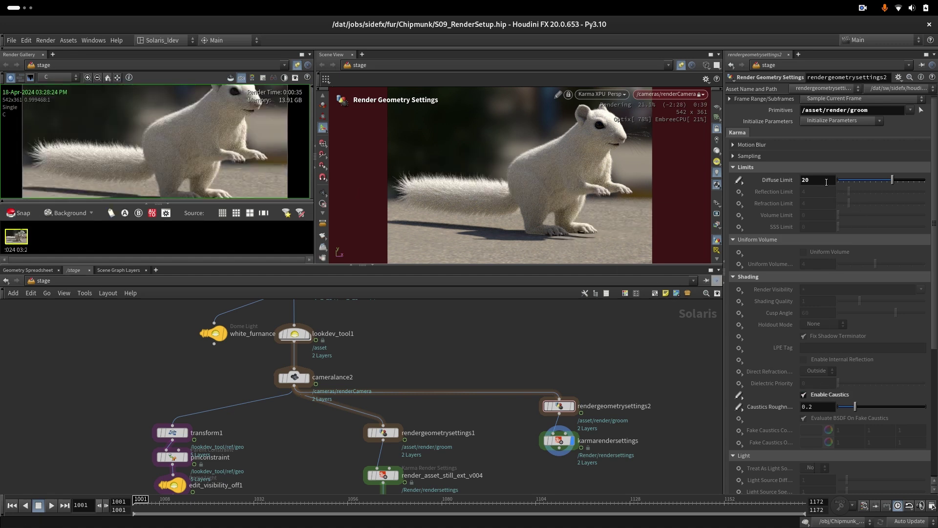
click(740, 193)
click(740, 200)
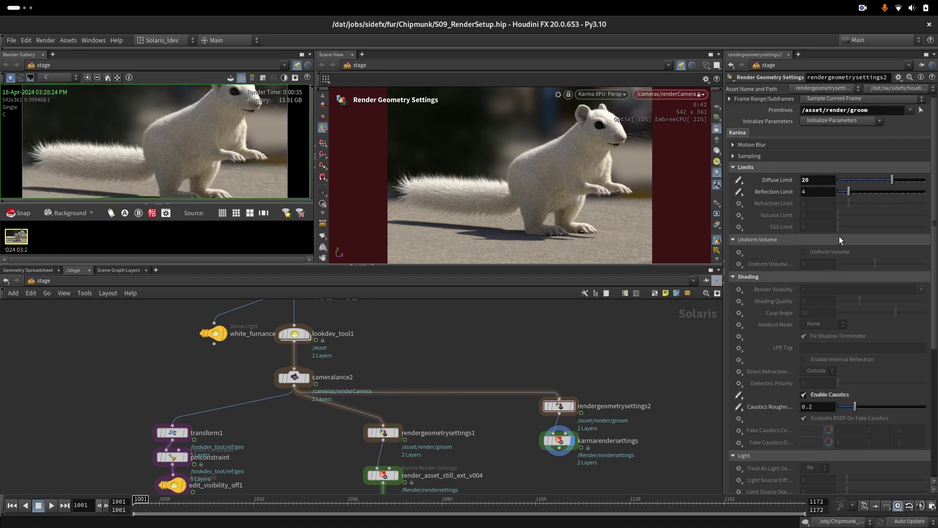
drag(820, 192, 799, 198)
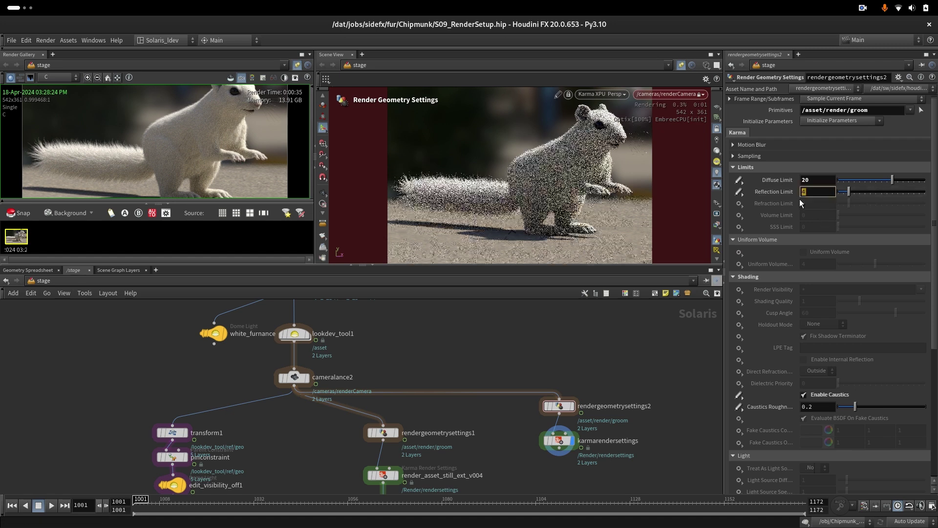
text(20)
key(Return)
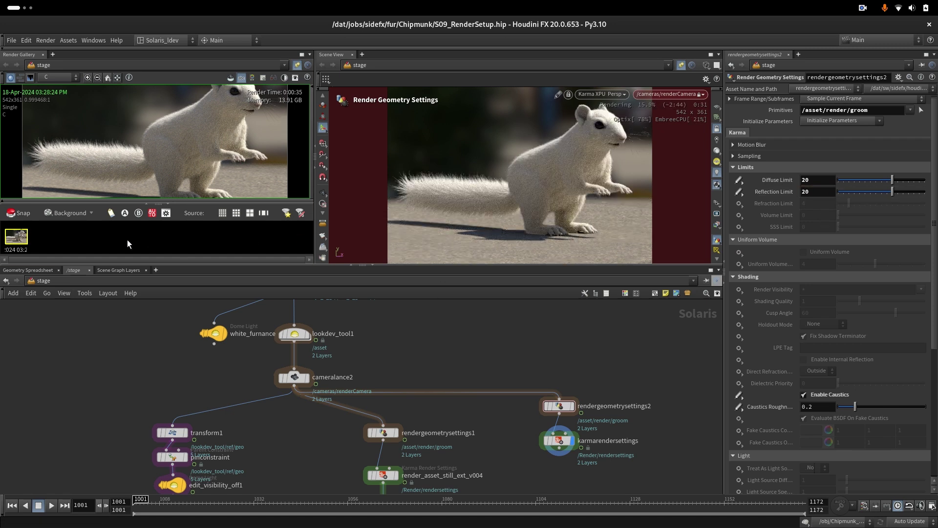
Step: Capture a second render snapshot and display it for comparison
click(19, 216)
click(39, 238)
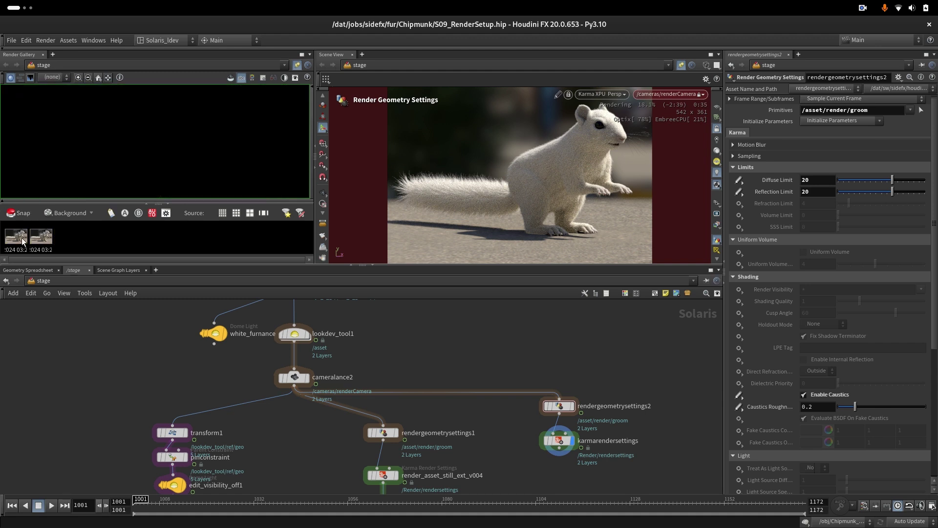
click(41, 238)
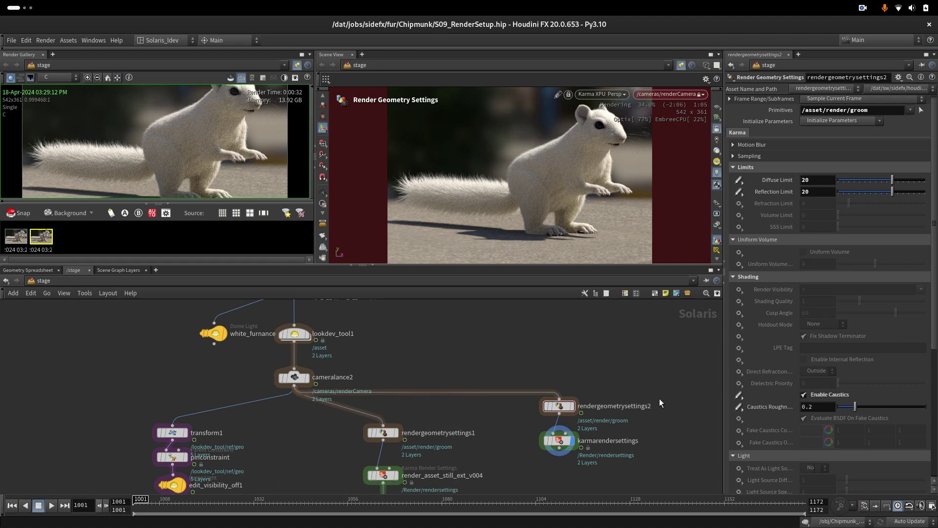
drag(934, 323, 935, 296)
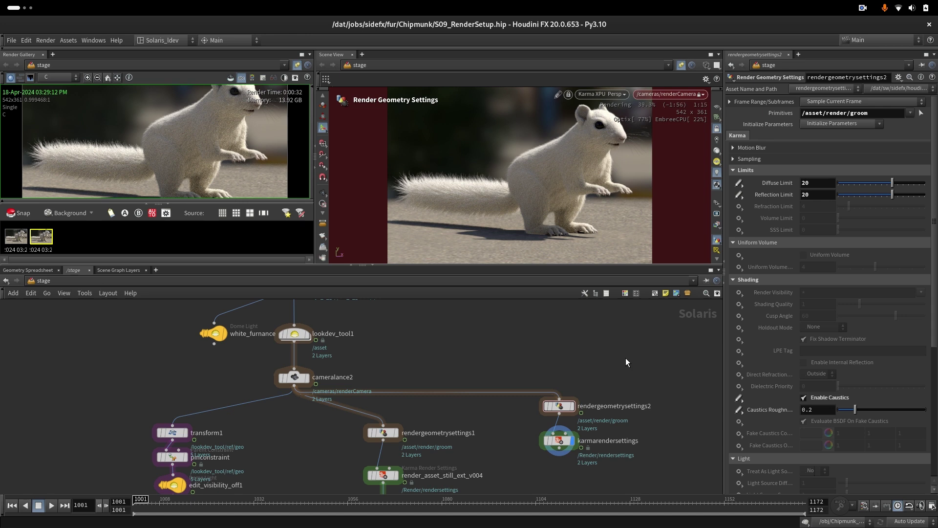
Step: On karmarendersettings, turn off Automatic Ray Bias and set Ray Bias to 0.0001
middle_drag(626, 359, 634, 307)
click(568, 389)
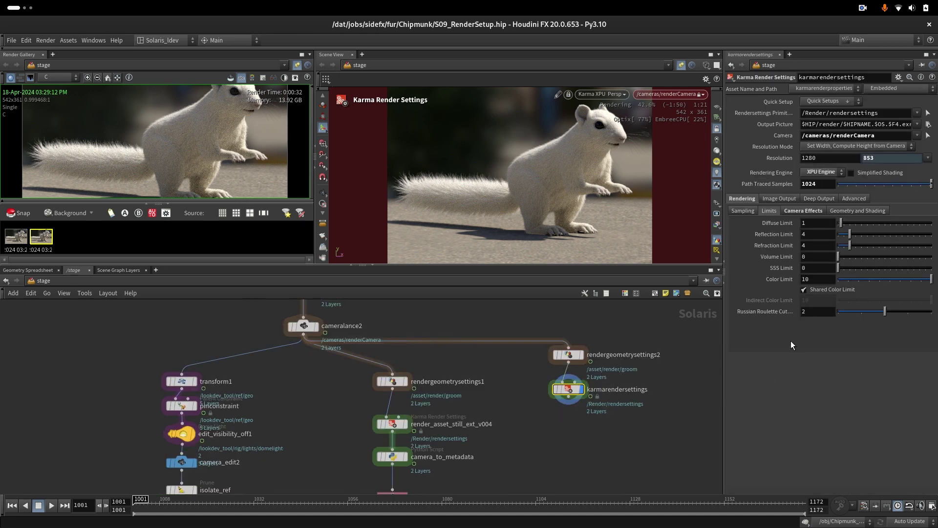
drag(821, 182, 796, 182)
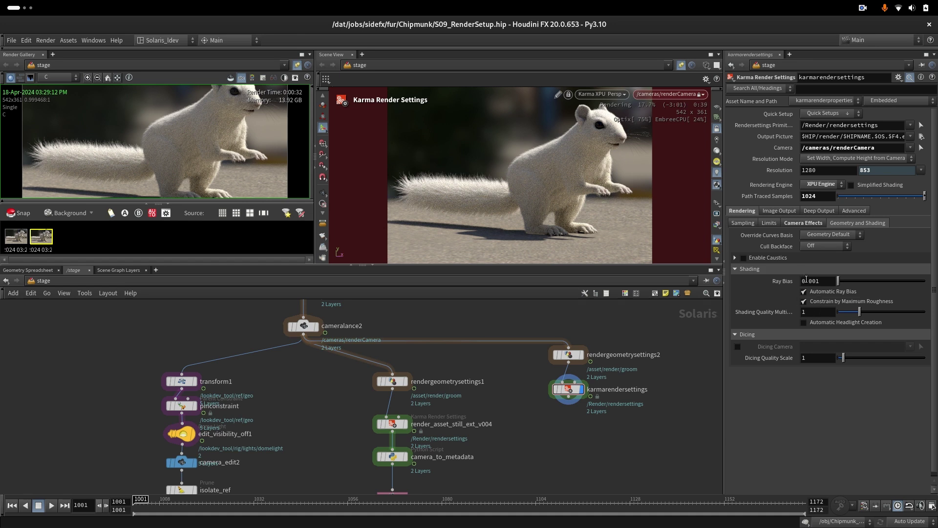
click(817, 292)
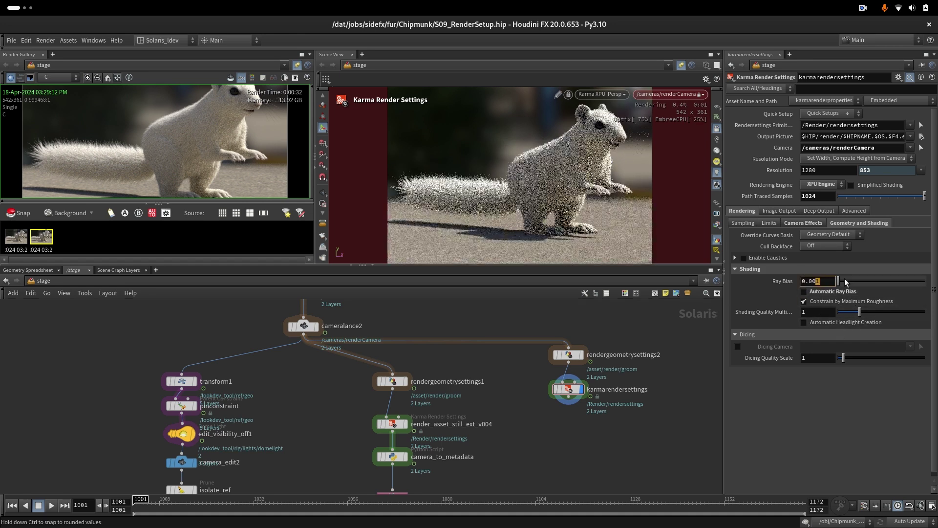
text(0)
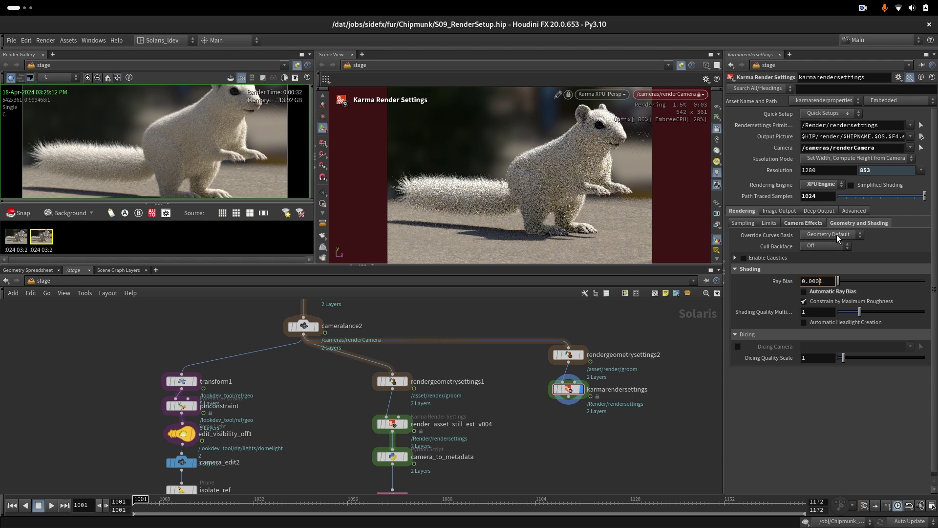
key(Return)
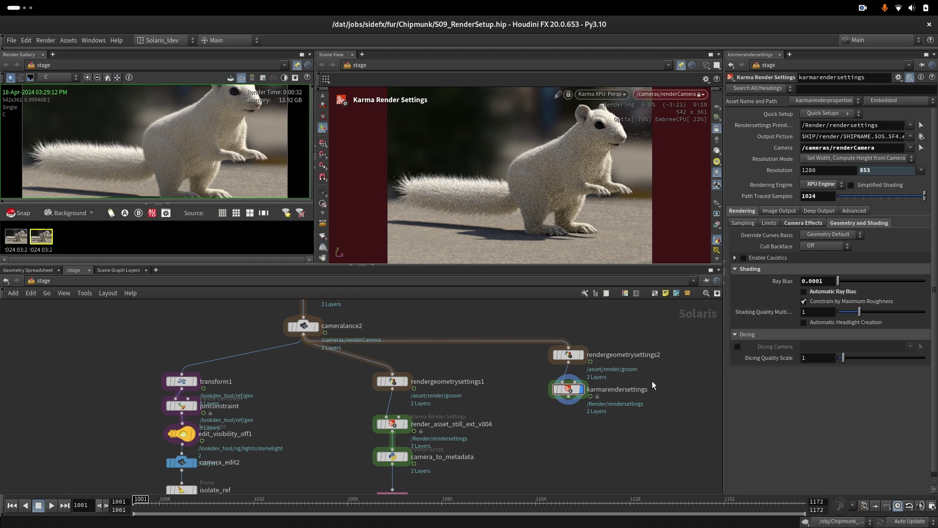
Step: Browse the Image Output ray-level, extra and component-level output sections and the viewport outputs list
click(779, 211)
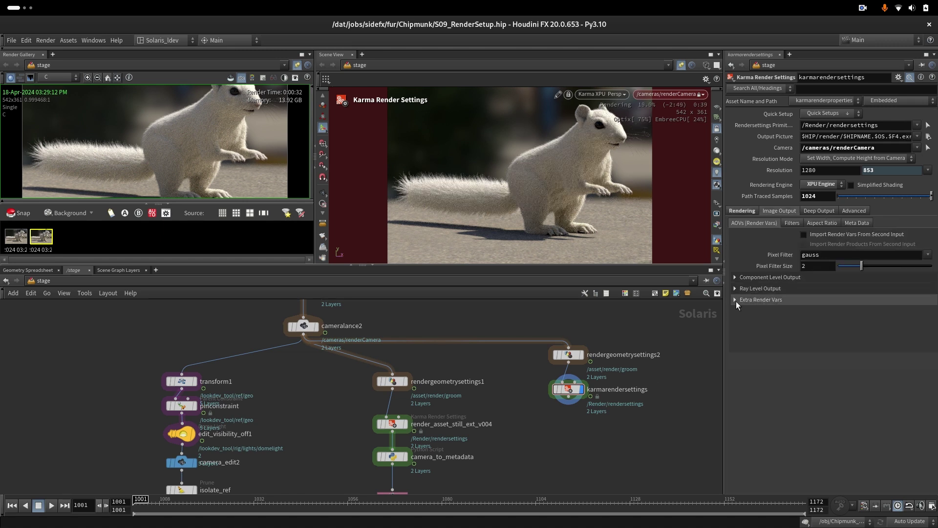
click(734, 288)
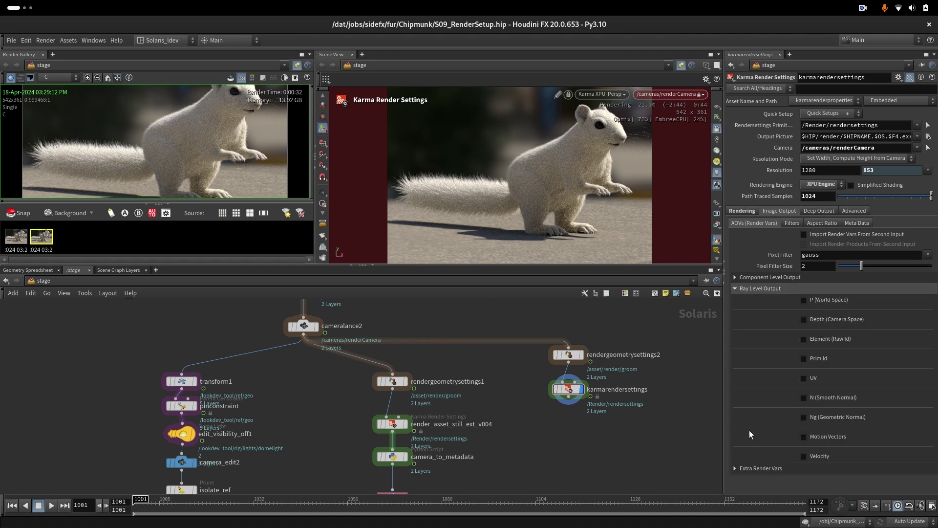
click(736, 468)
drag(934, 302, 935, 305)
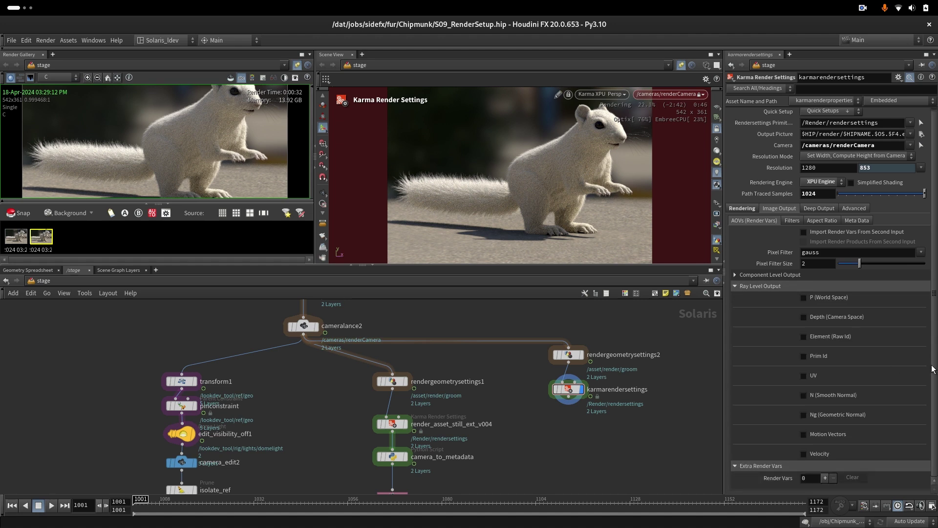
click(743, 288)
click(746, 279)
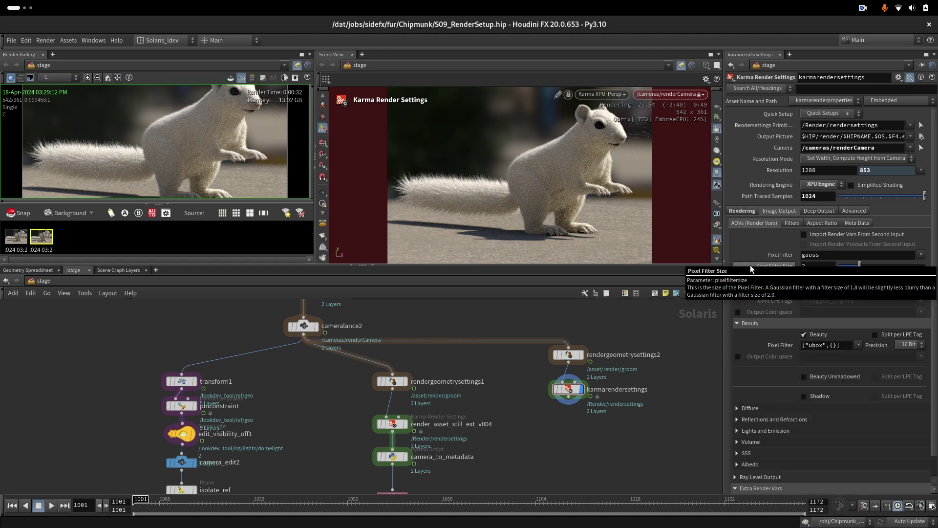
scroll(935, 342, down, 2)
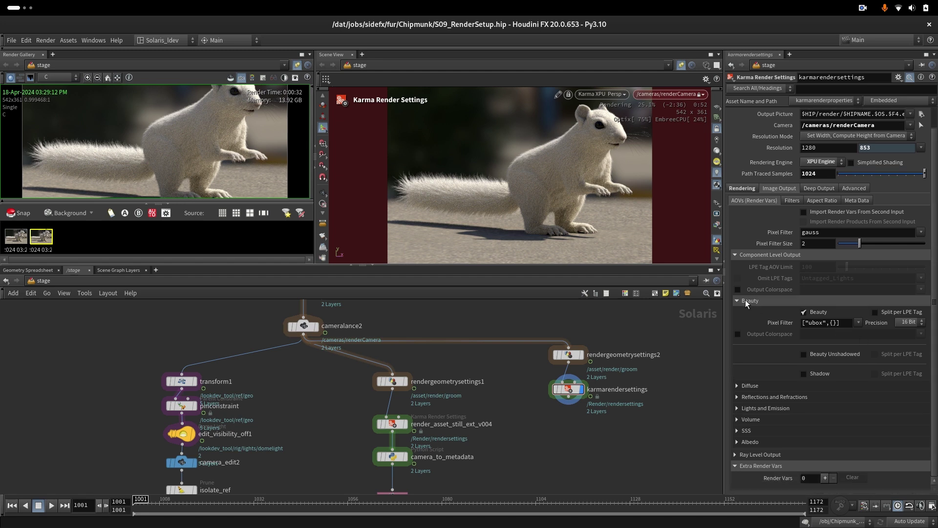
click(716, 225)
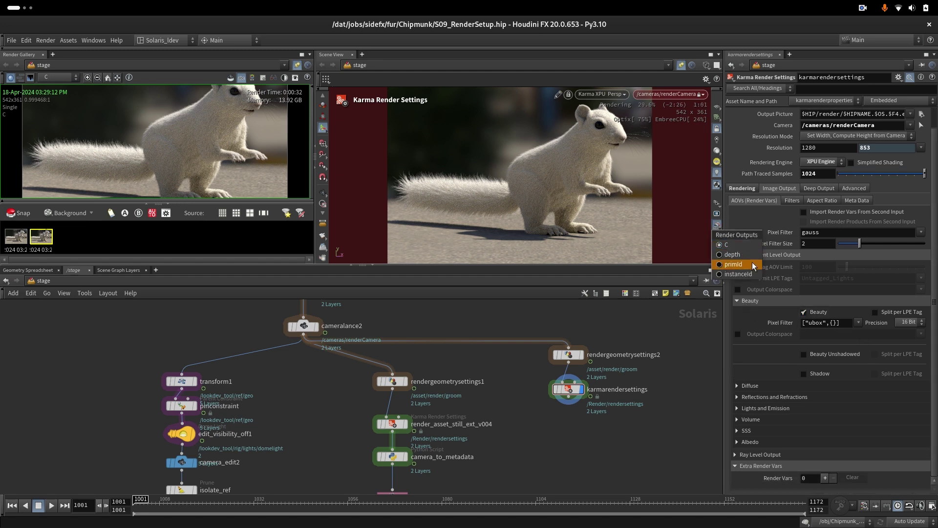
click(698, 388)
Step: Add the Combined Diffuse and Combined Glossy Reflection outputs
click(757, 387)
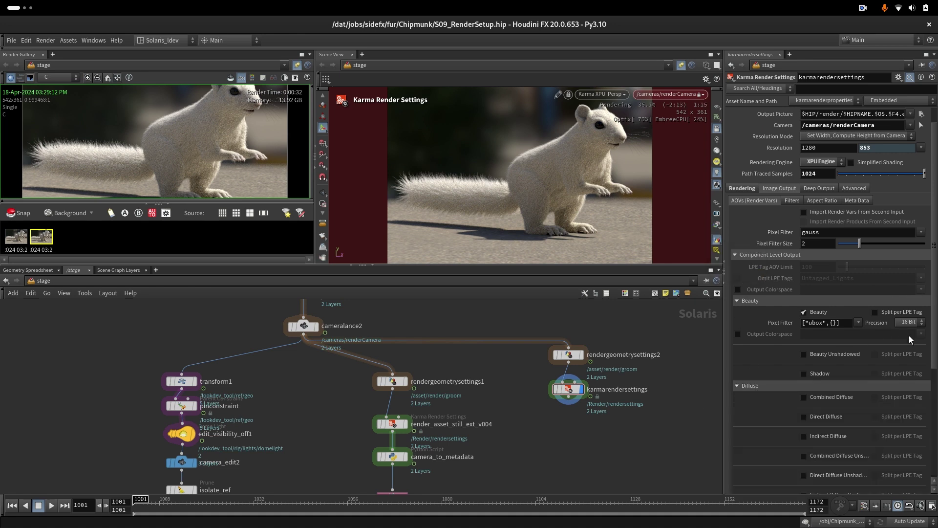
scroll(936, 342, down, 5)
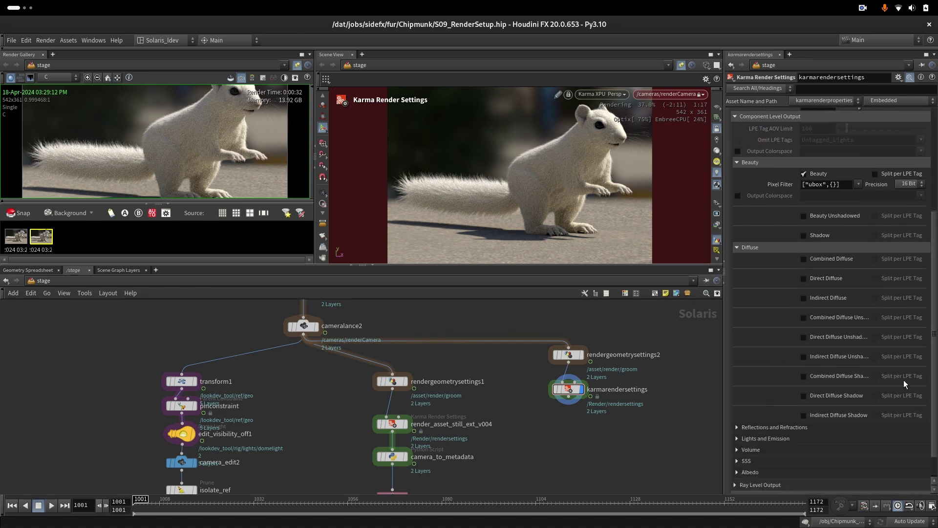
click(804, 259)
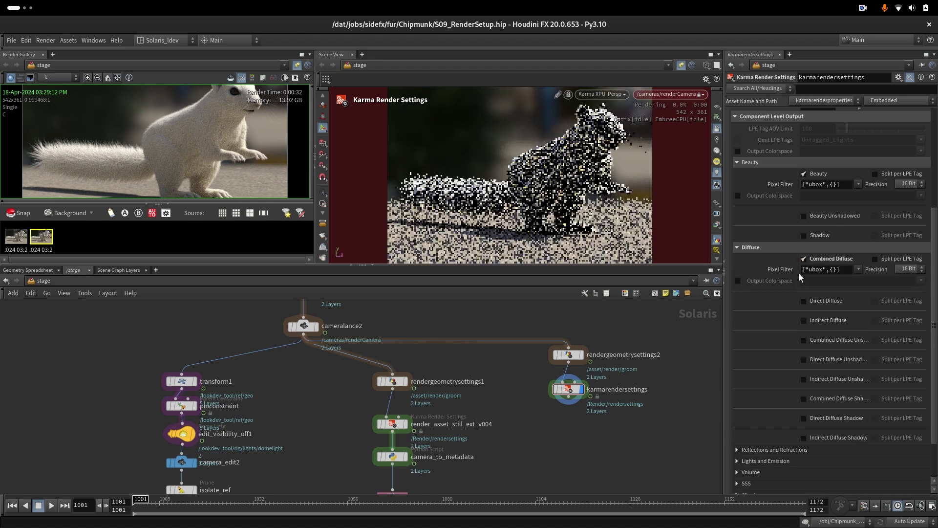
scroll(936, 381, down, 2)
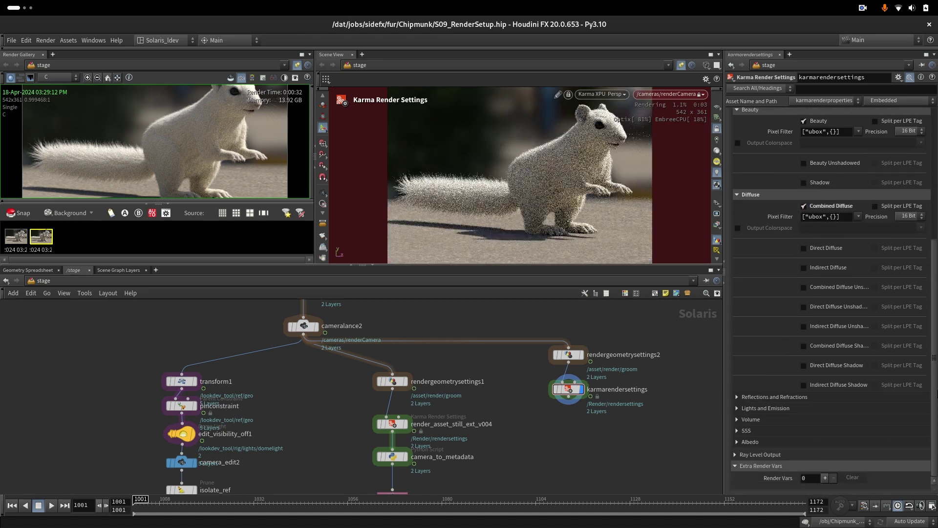
click(775, 397)
click(804, 407)
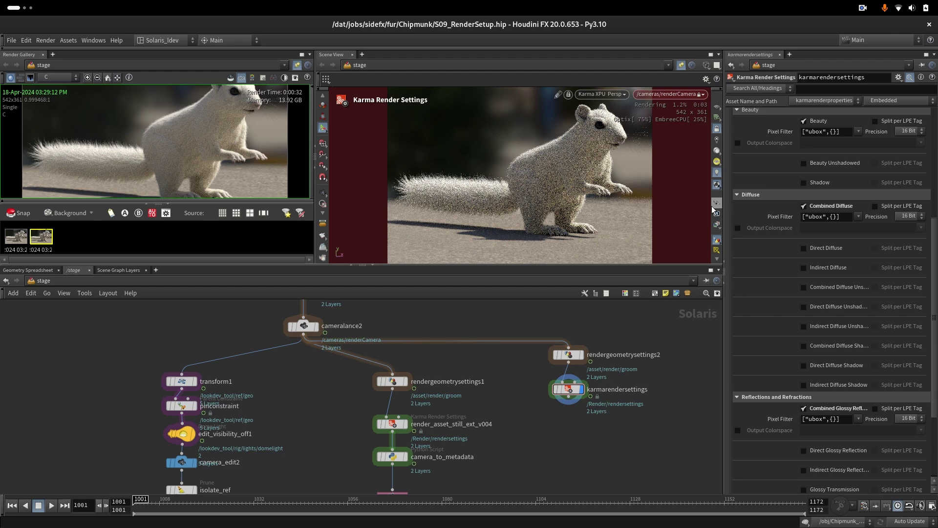
Step: Preview the combined diffuse and combined glossy reflection passes in the viewport
click(717, 225)
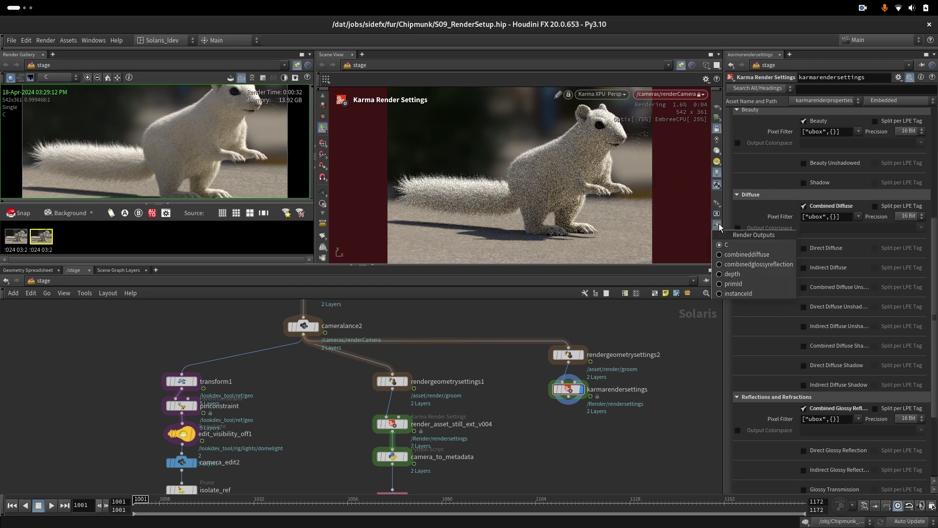
click(726, 254)
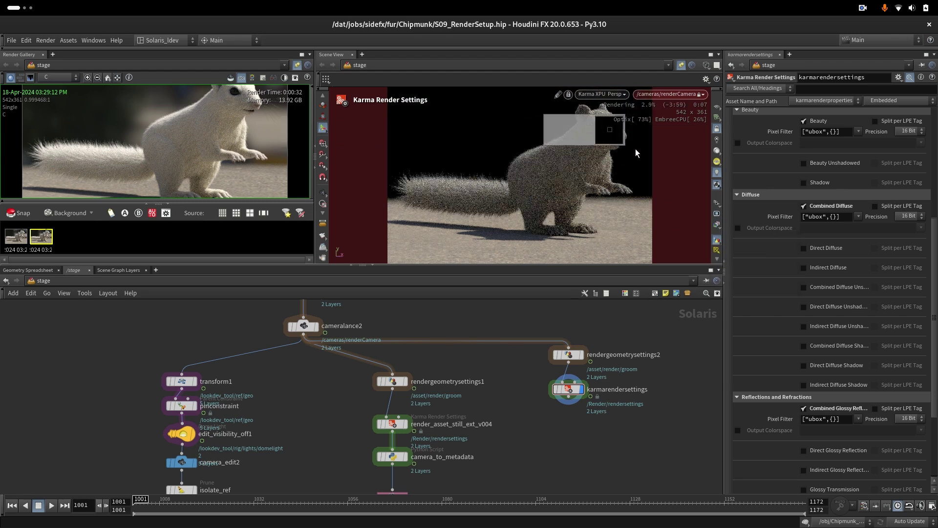
click(718, 225)
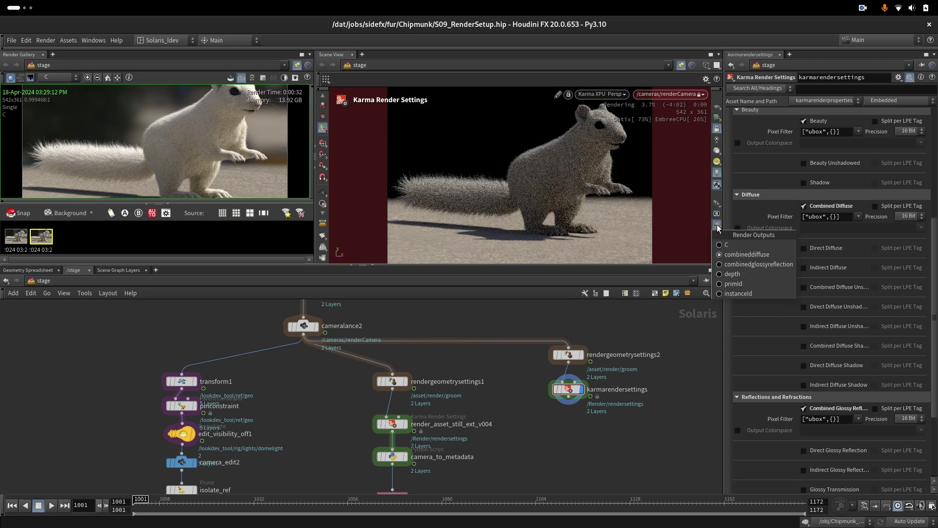
click(731, 264)
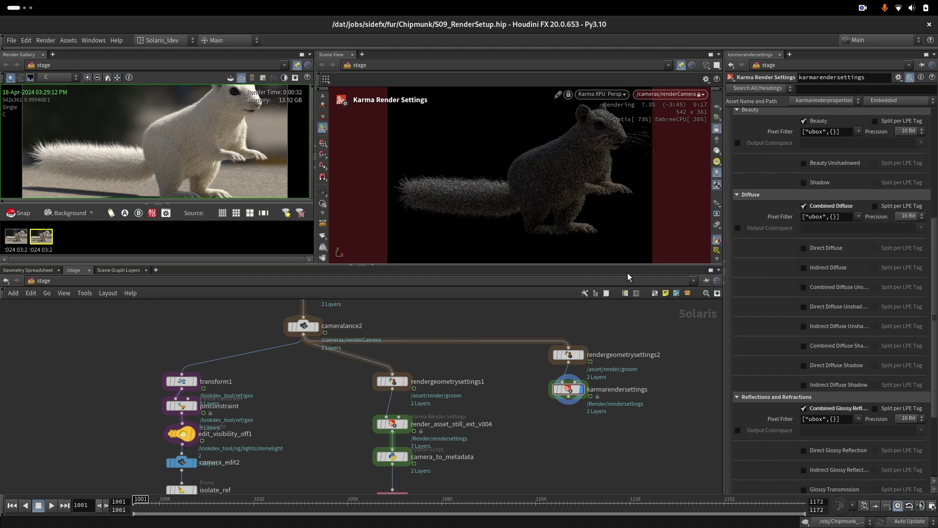
Step: Add the BSDF Labelled 'sss' output
scroll(931, 348, down, 5)
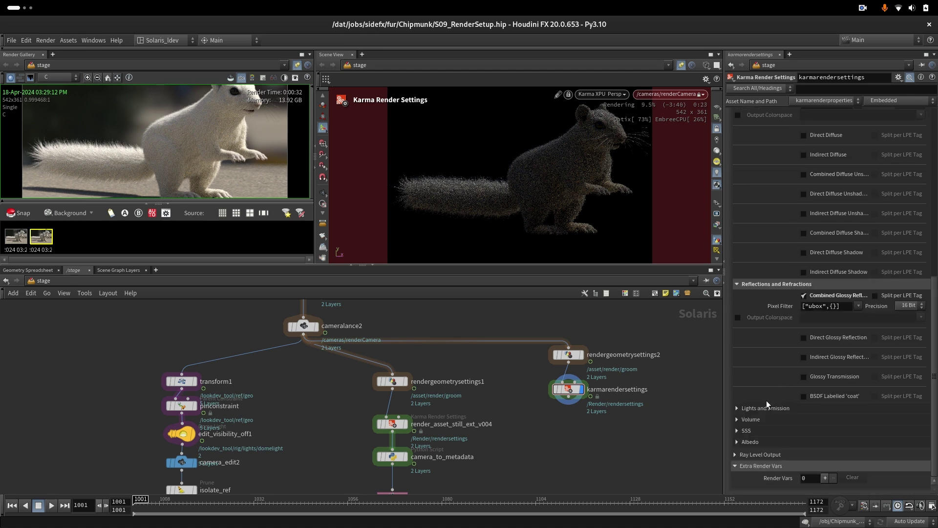
click(746, 431)
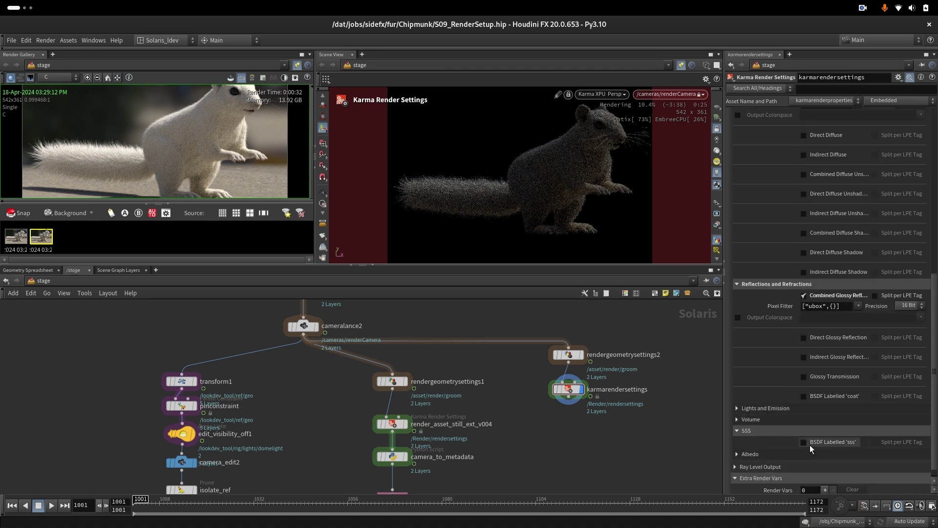
click(804, 442)
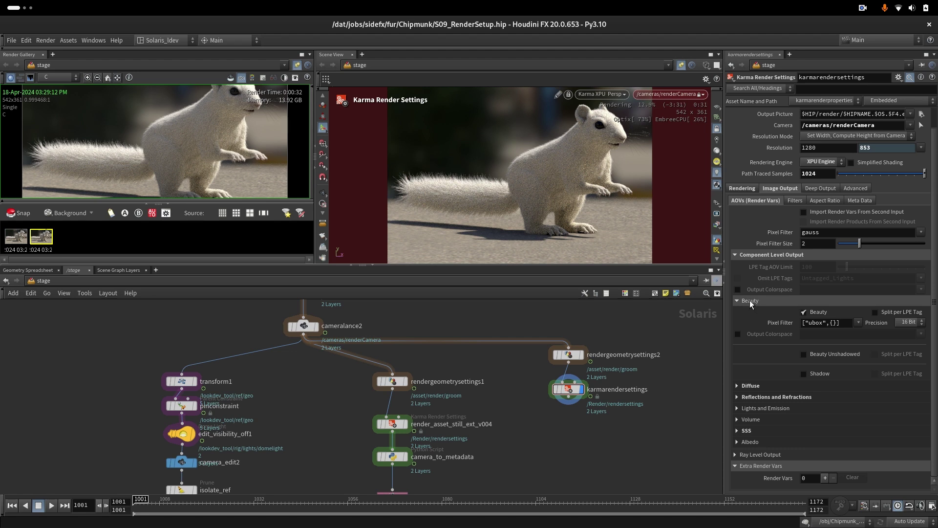
Step: Add Direct Glossy Reflection, Indirect Glossy Reflection and Glossy Transmission outputs
click(752, 398)
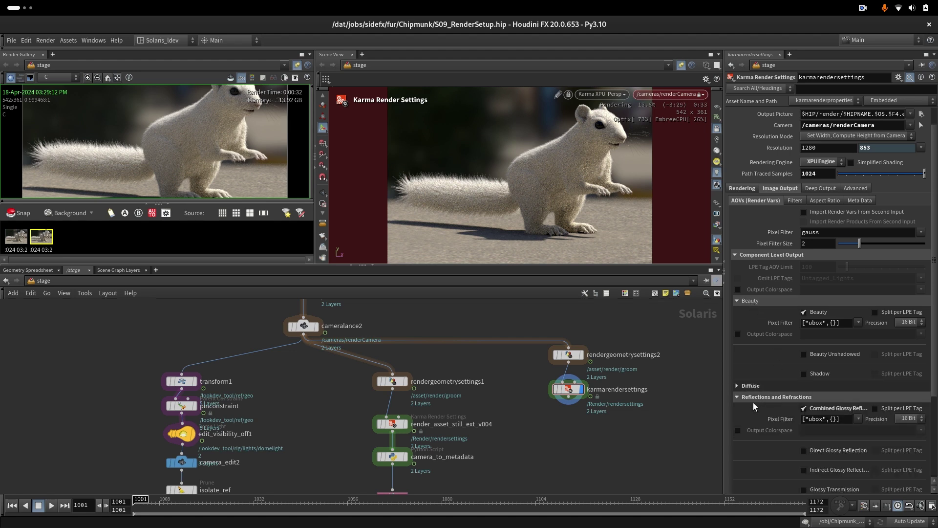
scroll(804, 374, down, 3)
click(804, 365)
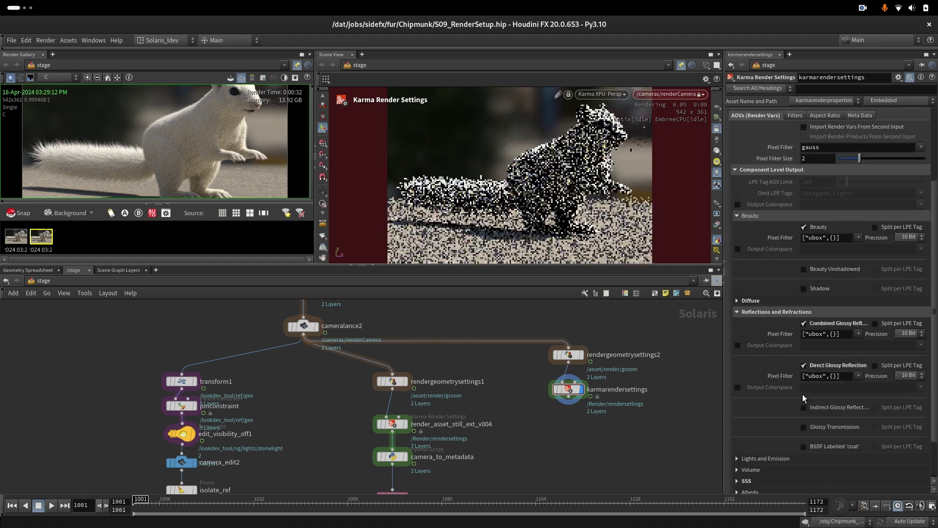
click(804, 407)
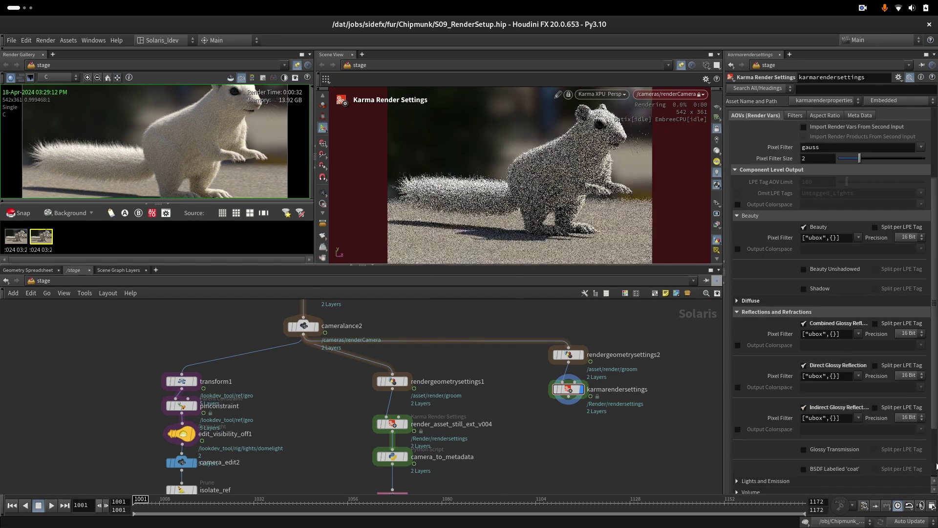
click(804, 449)
scroll(804, 439, down, 3)
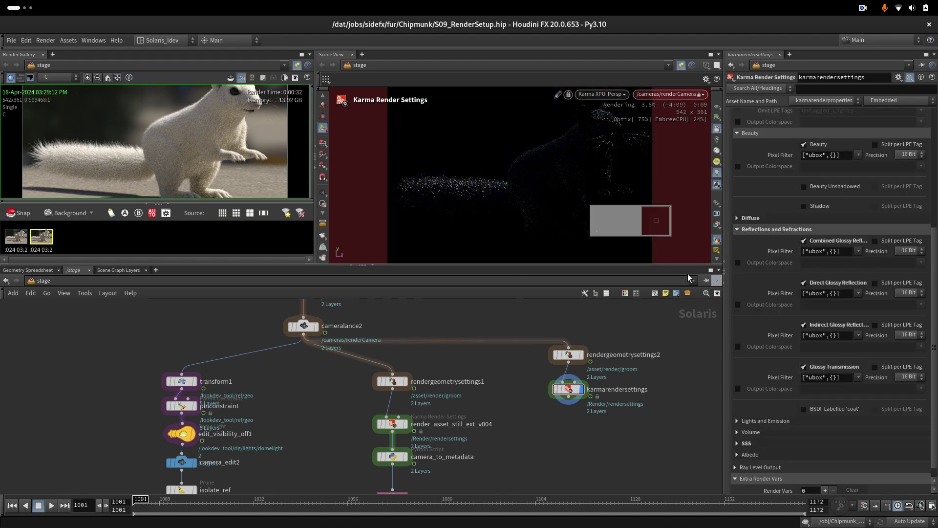
Step: Preview the indirect glossy reflection pass, then return the viewport to beauty (C)
click(717, 225)
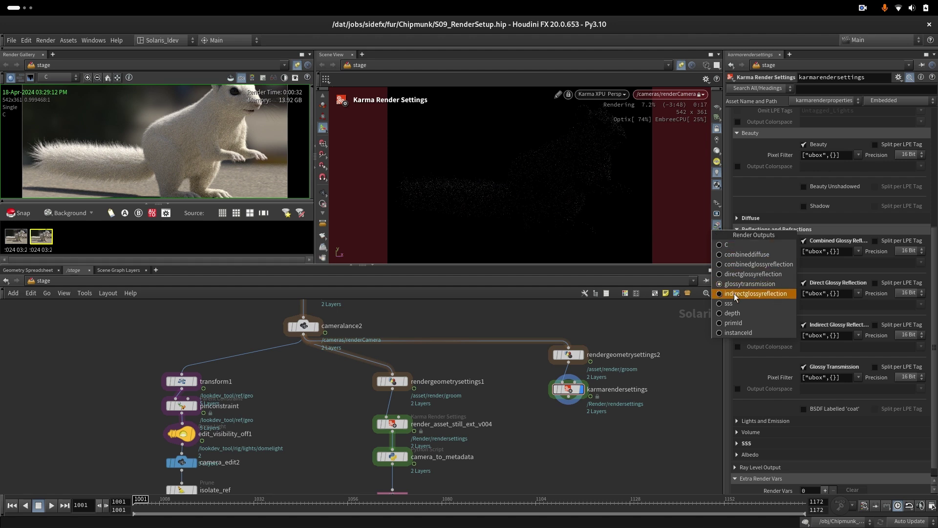
click(734, 293)
click(716, 224)
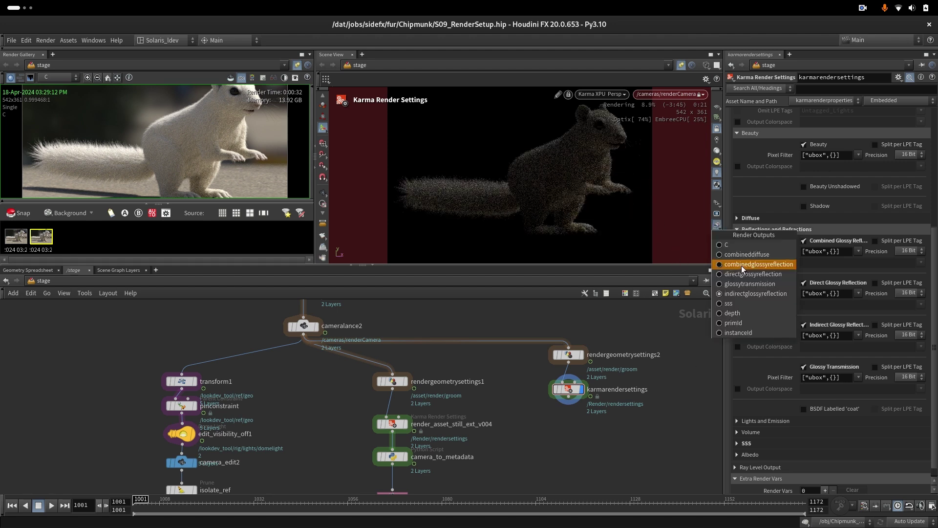
click(741, 265)
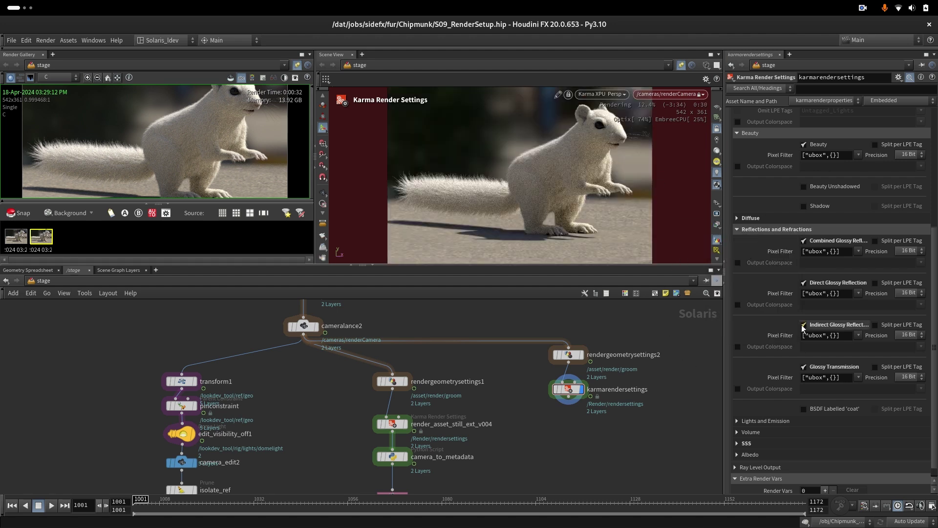
Step: Remove the Indirect Glossy Reflection and Glossy Transmission outputs and collapse the output sections
click(804, 325)
click(804, 367)
scroll(854, 345, up, 2)
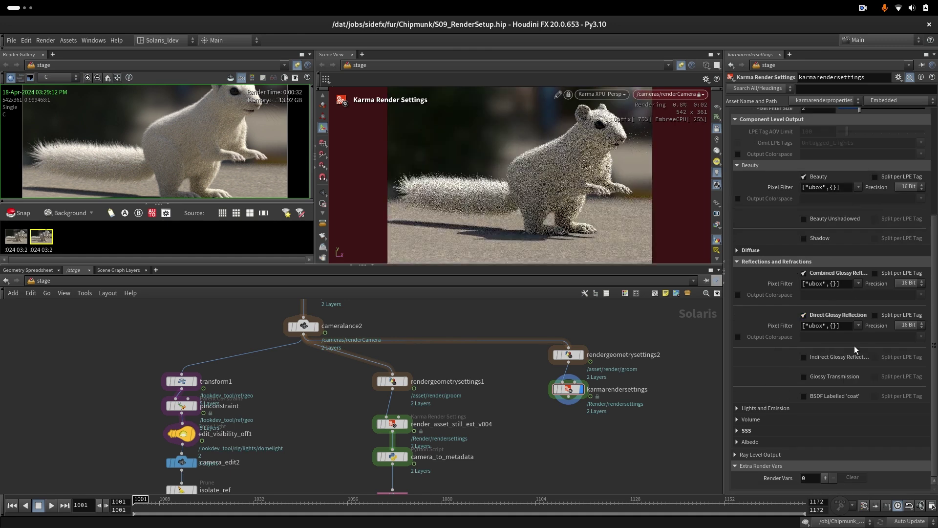
click(763, 263)
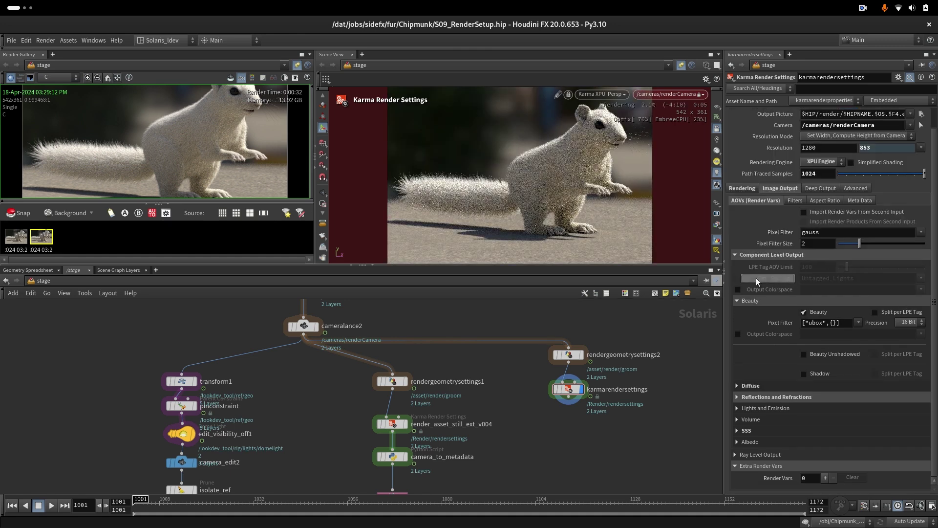
click(772, 254)
Step: In the image filter settings, set the Denoiser to Intel OIDN
click(794, 223)
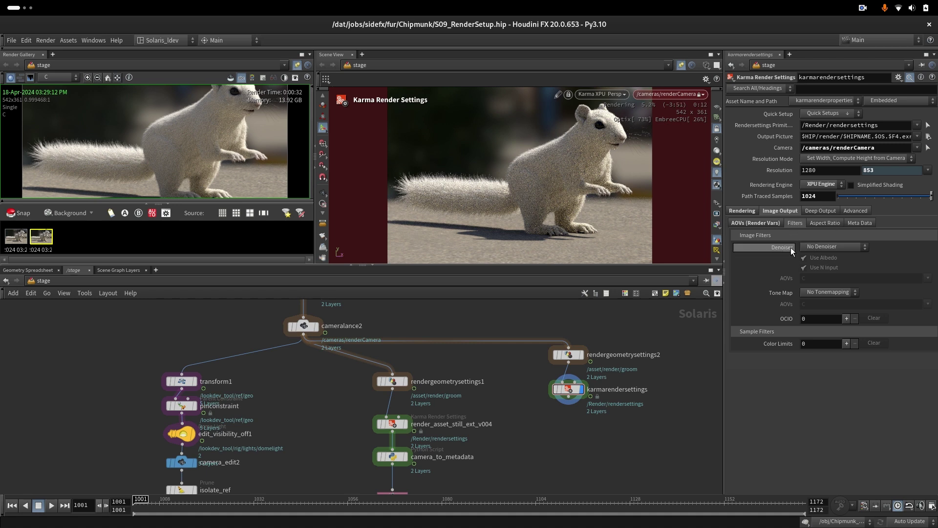
click(835, 266)
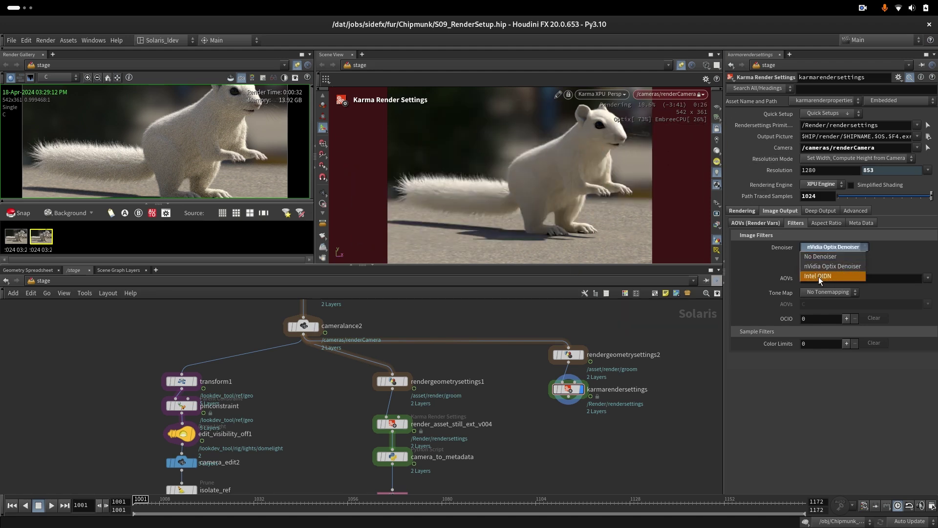
click(825, 277)
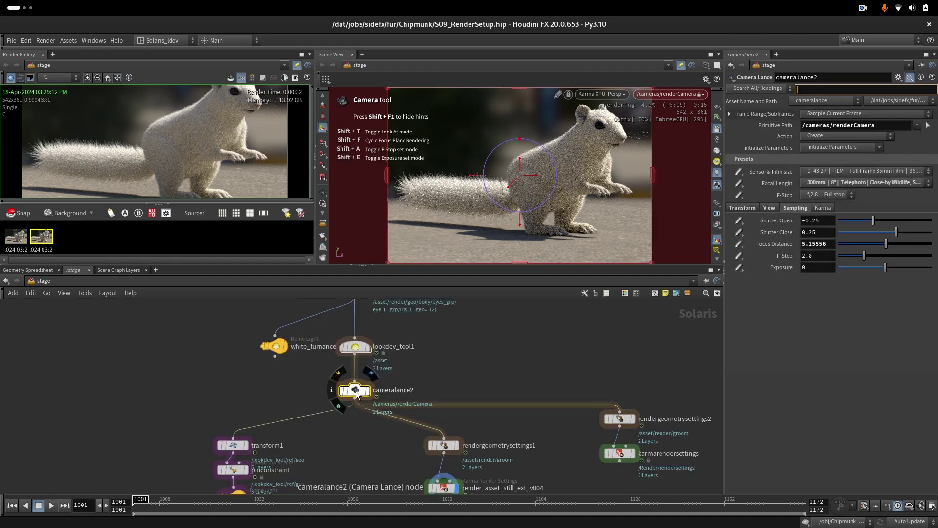
Step: Select cameralance2, search the Tab menu for 'camer' without adding a node, and show its Sensor & Film size presets
key(Tab)
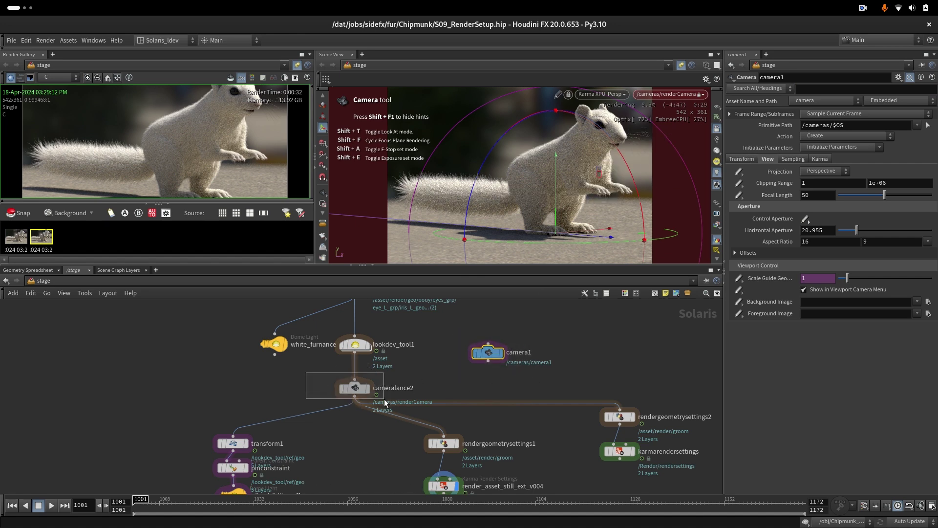
drag(384, 400, 385, 401)
key(Tab)
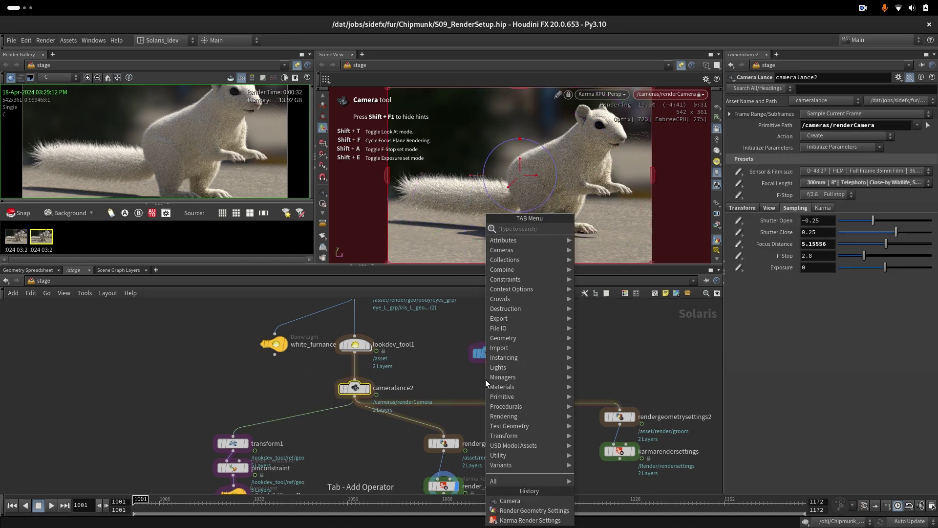
text(camer)
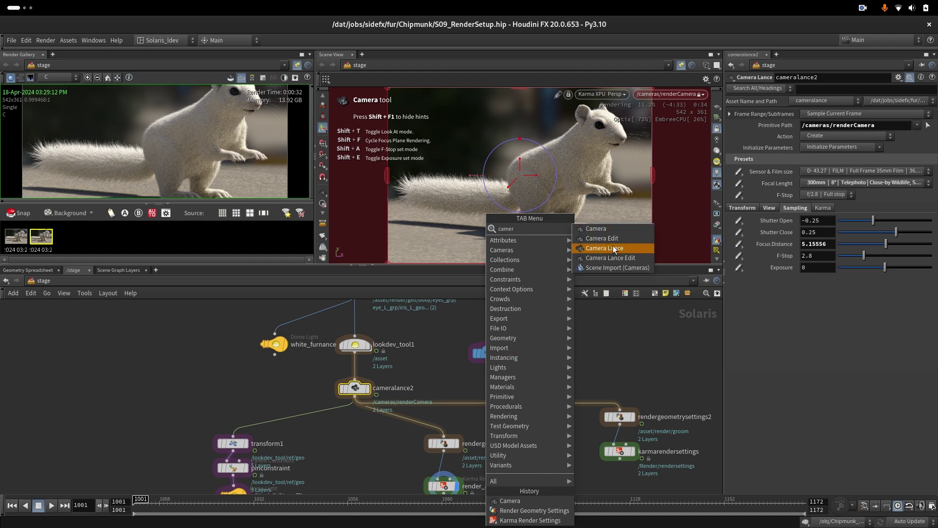
click(428, 350)
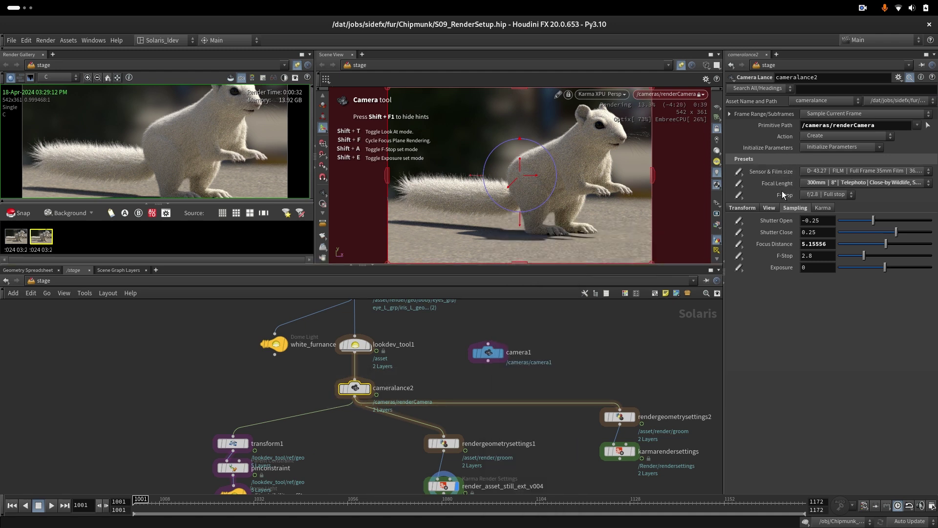
click(846, 171)
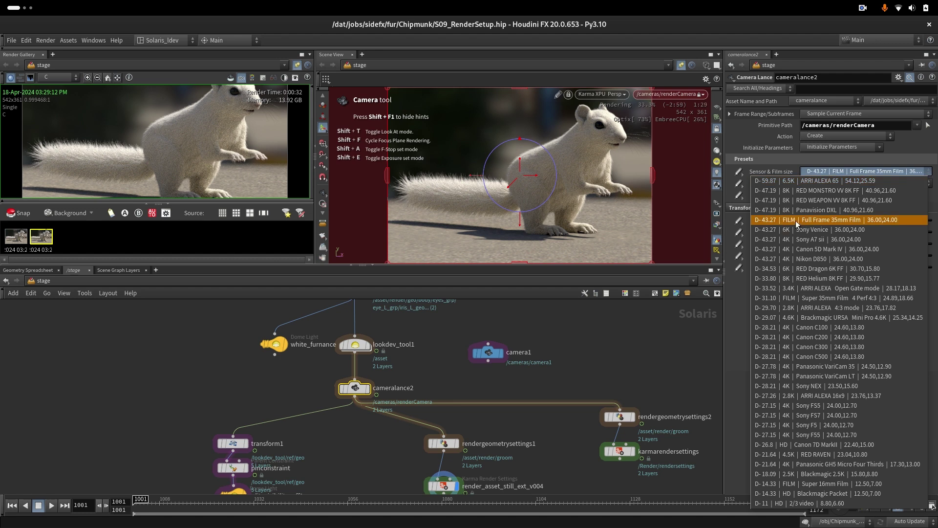
Step: Keep the Full Frame 35mm Film sensor and try 300mm, 200mm and 135mm focal lengths
click(831, 221)
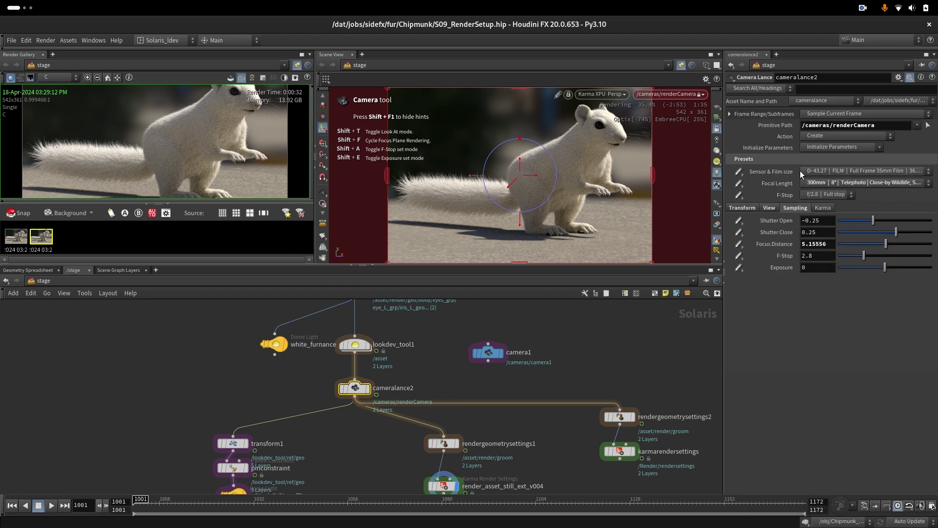
click(845, 184)
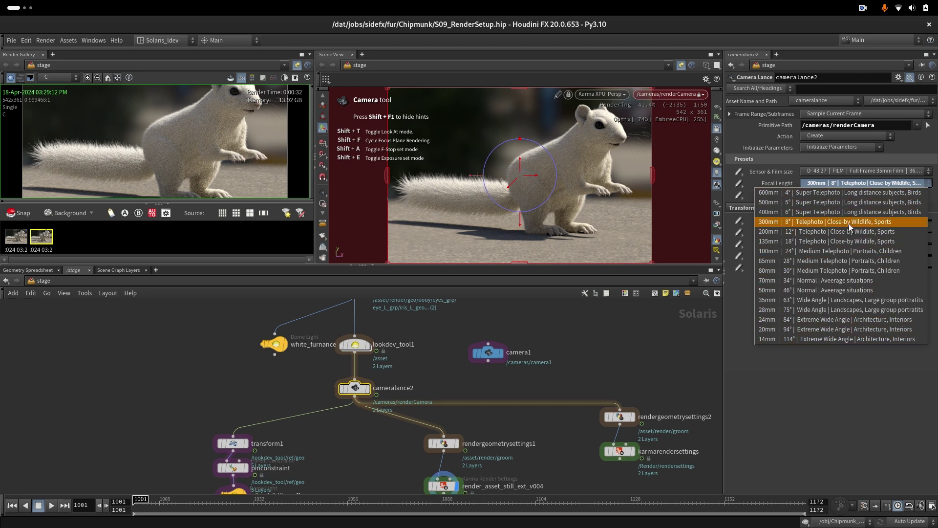
click(773, 223)
click(831, 184)
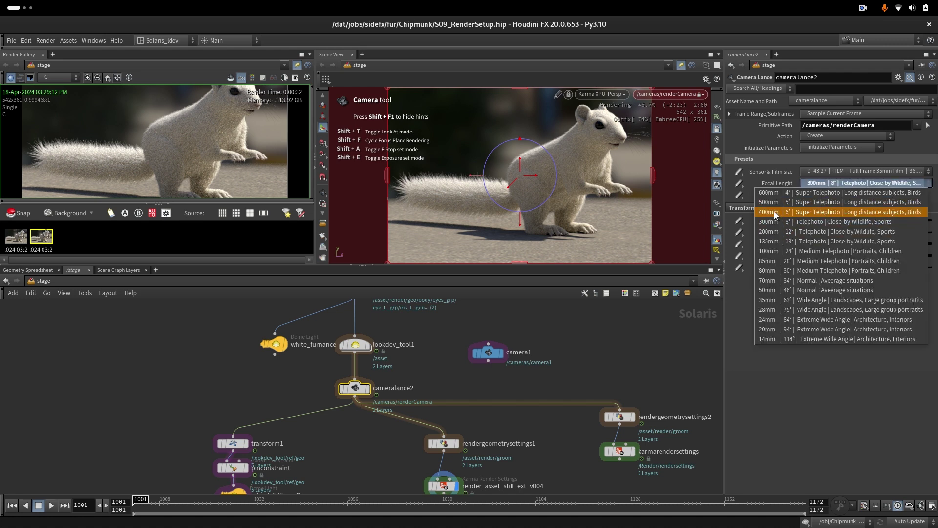
click(772, 231)
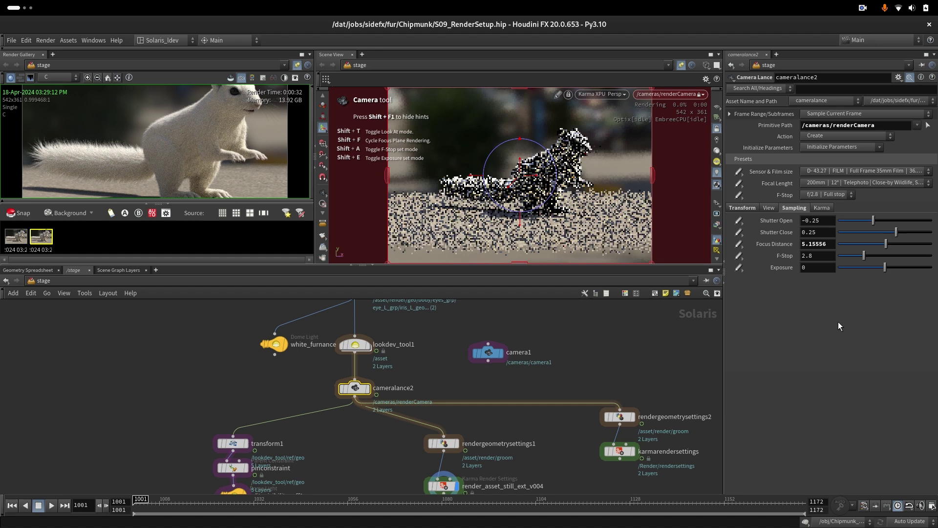
click(817, 185)
click(772, 236)
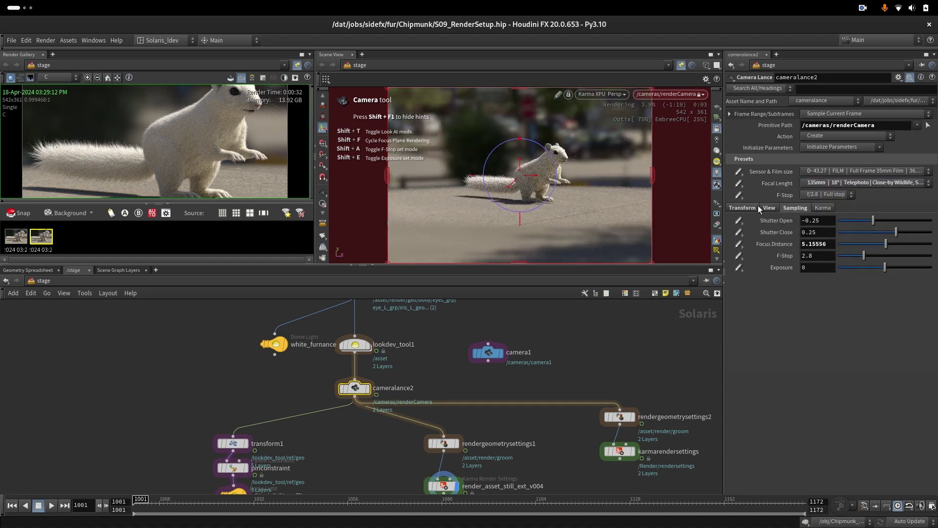
Step: Reframe the squirrel's whole head through a 300mm lens by dollying, tumbling and panning
key(Escape)
alt+right_drag(541, 172, 631, 141)
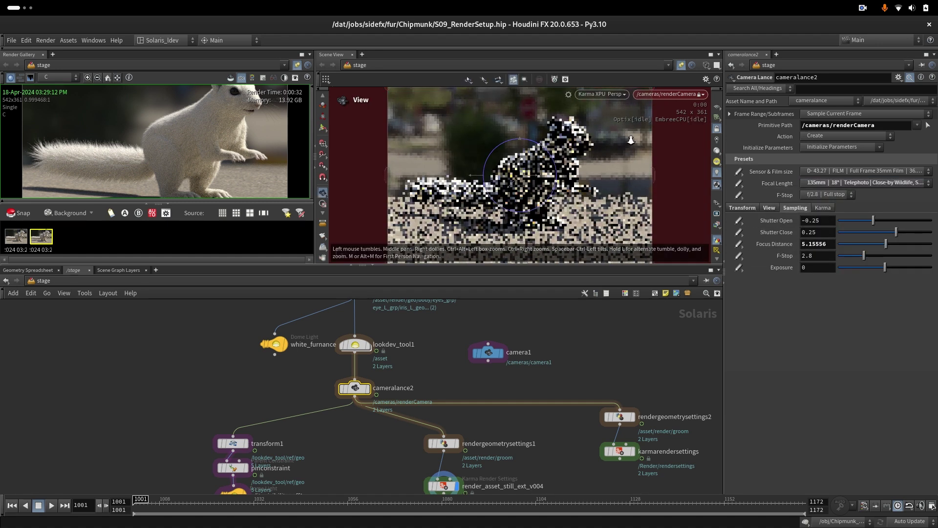
alt+drag(519, 211, 518, 171)
click(816, 183)
click(765, 221)
key(Escape)
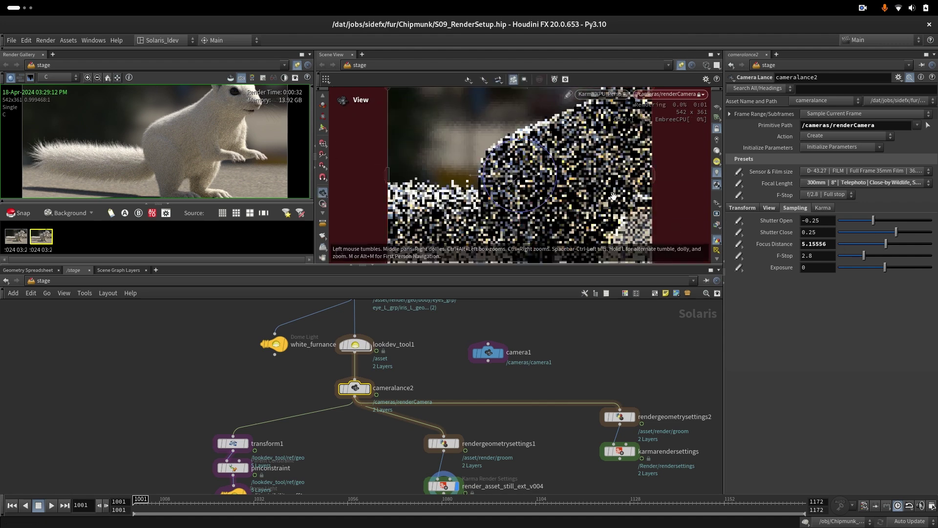
middle_drag(537, 194, 569, 184)
key(Return)
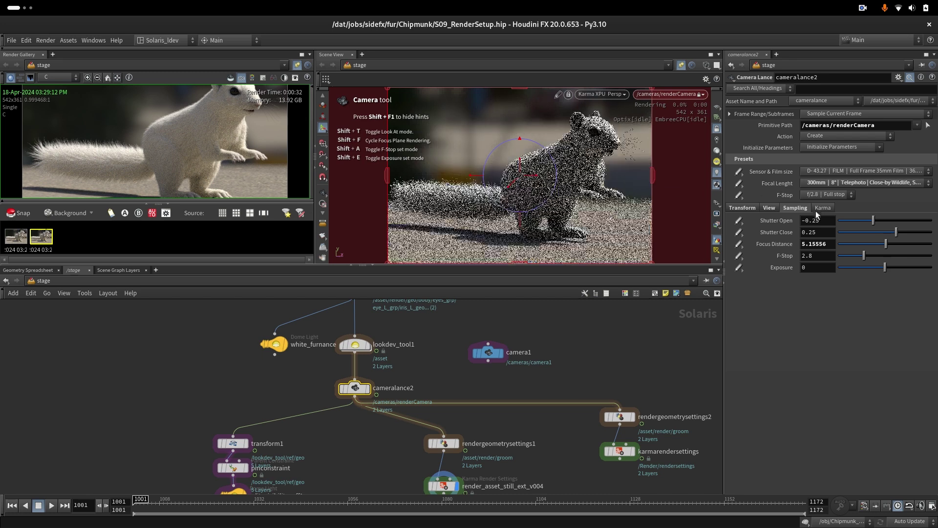
Step: Try f/1.4, settle on an f/2.8 F-Stop, and toggle viewport Camera Effects
click(839, 194)
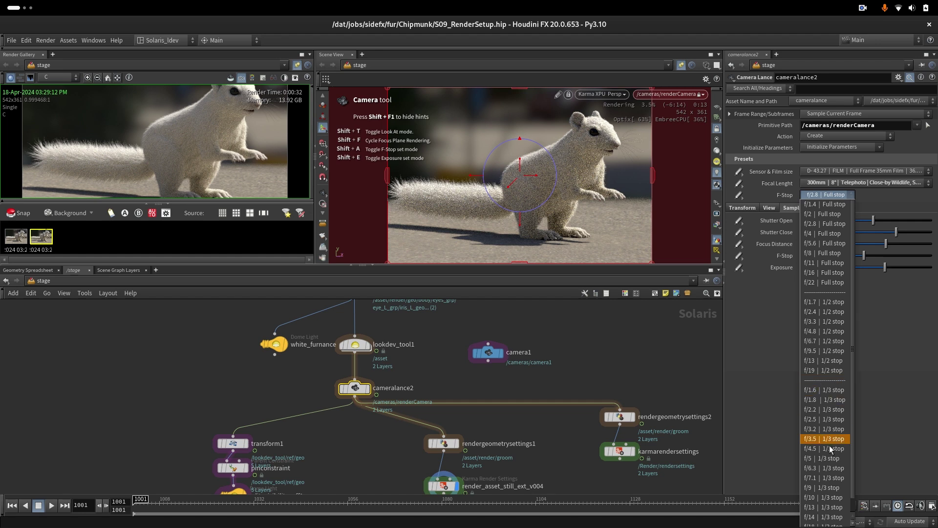
click(826, 204)
click(854, 195)
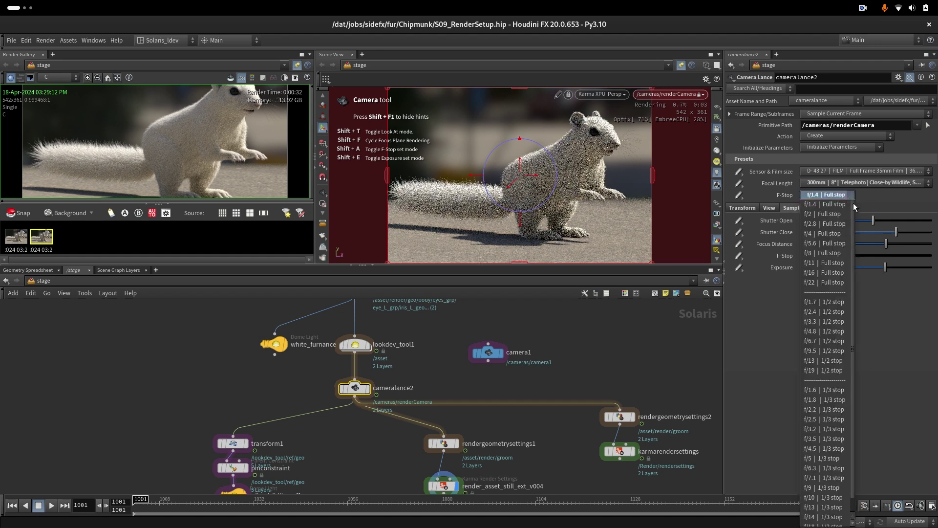
click(820, 224)
click(671, 94)
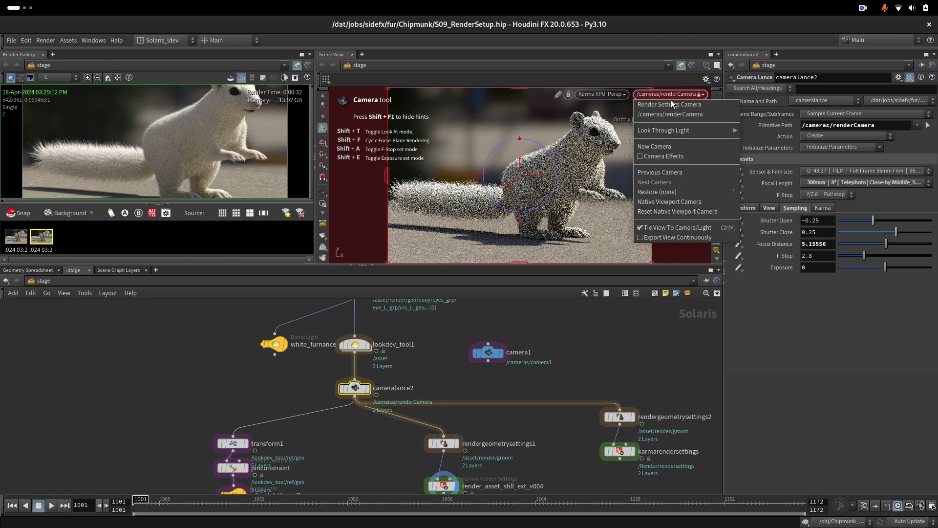
click(655, 157)
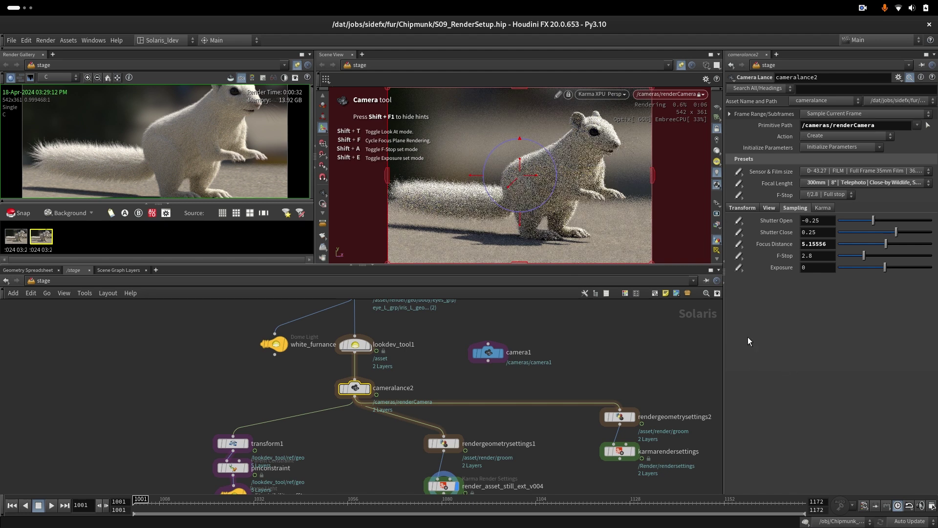
Step: Shift-pick points on the squirrel's fur to set the camera's focus distance
click(323, 131)
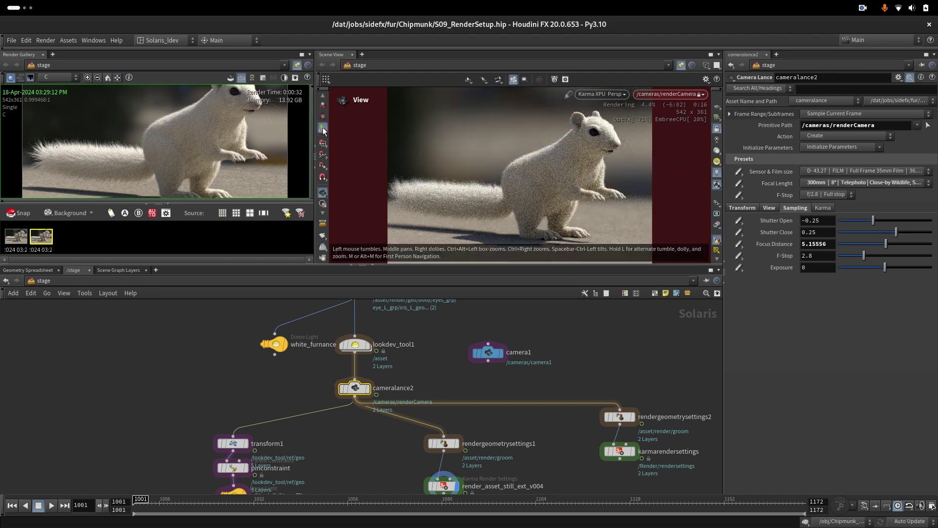
click(323, 130)
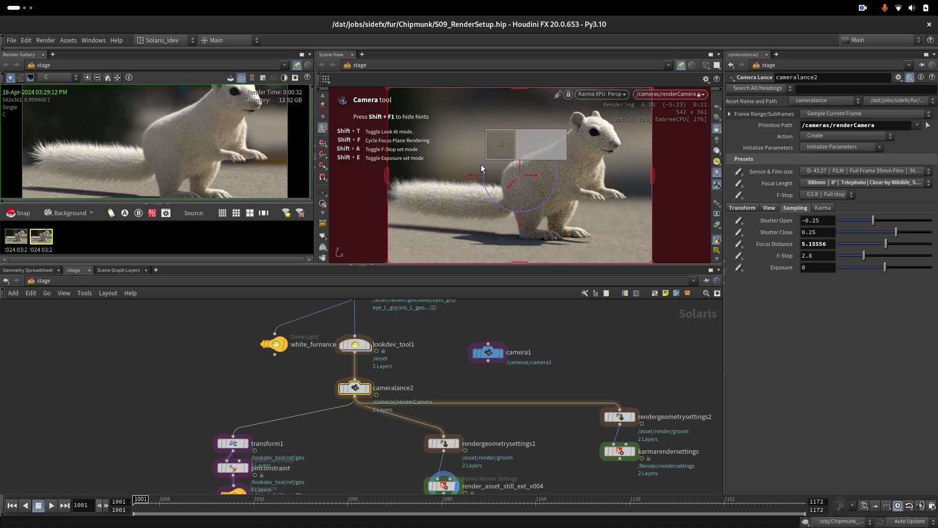
key(shift)
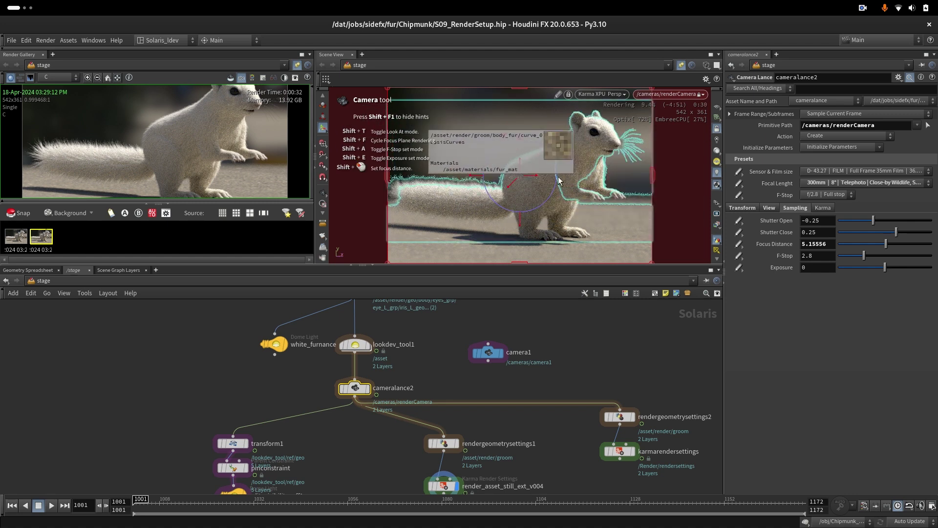
shift+click(601, 109)
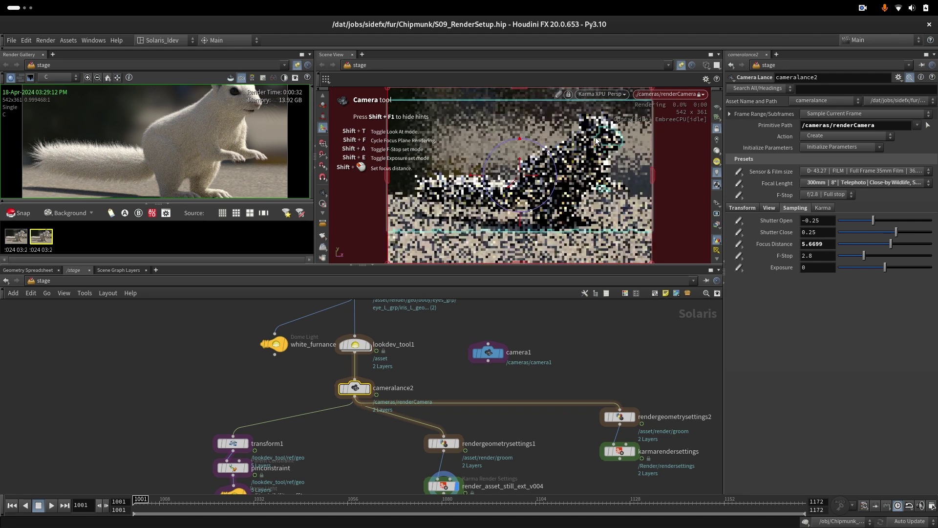
shift+click(554, 209)
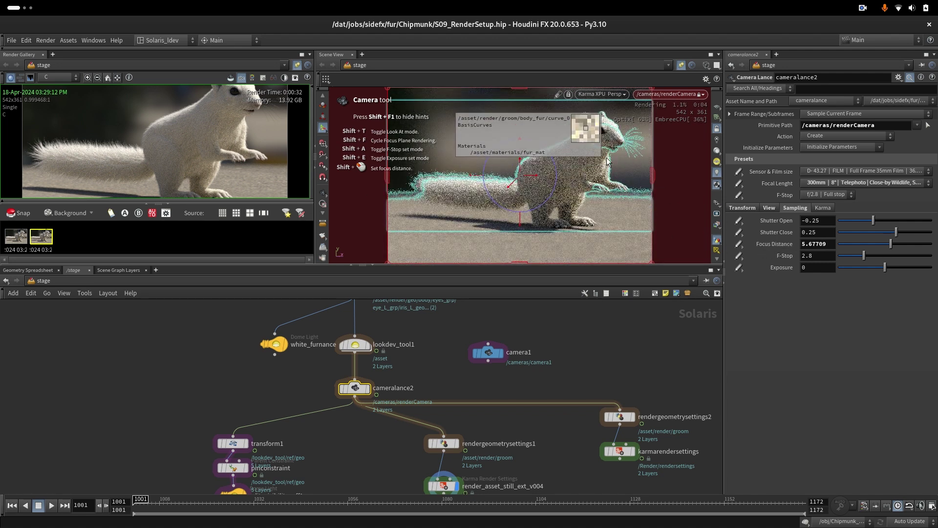
shift+click(544, 183)
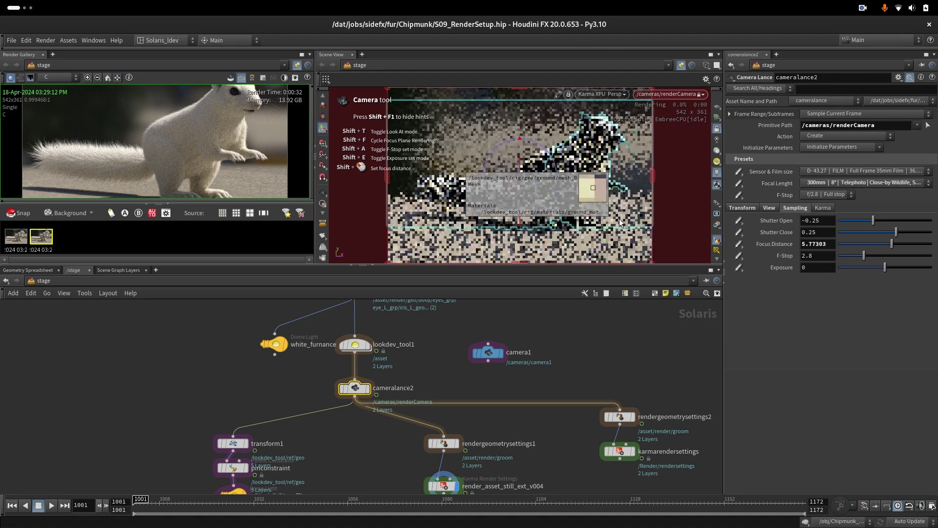
Step: Switch the lens to 200mm, then to 135mm, and refocus on the chipmunk at about 2.41
click(791, 183)
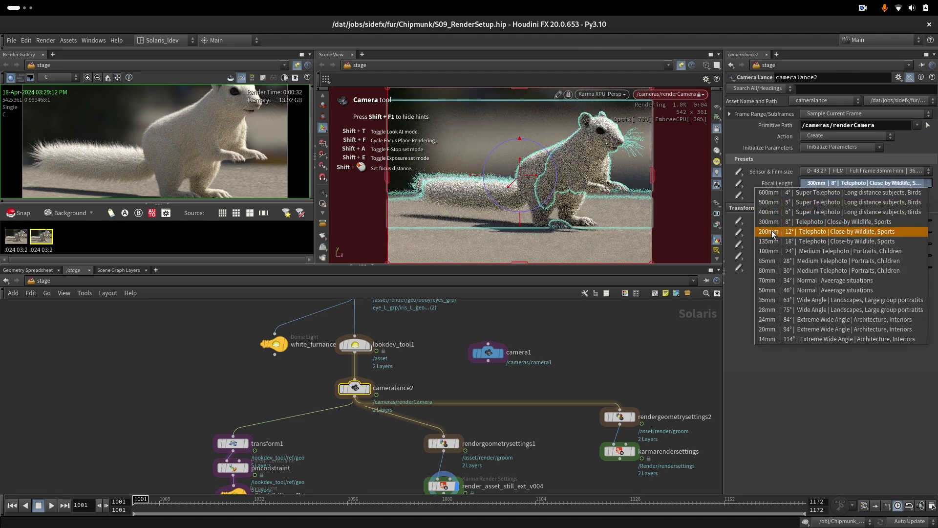
click(772, 231)
click(819, 184)
click(811, 241)
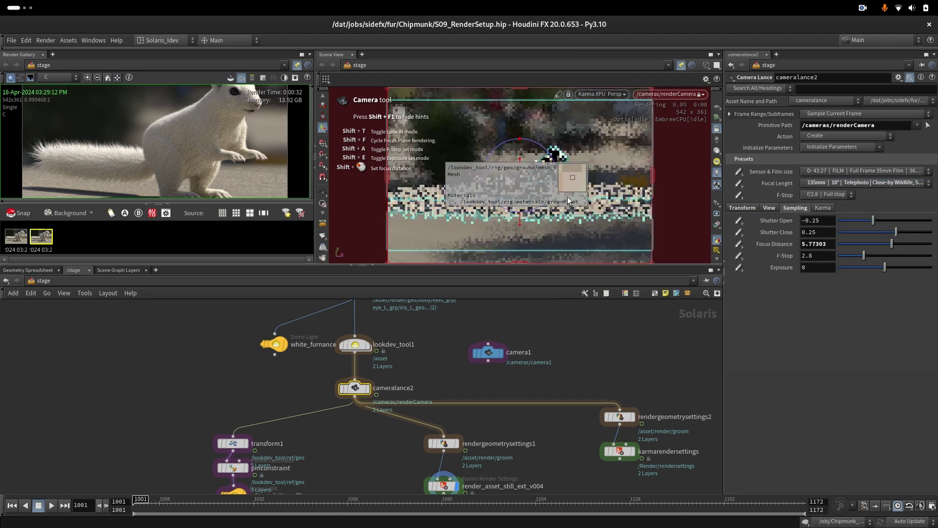
key(Escape)
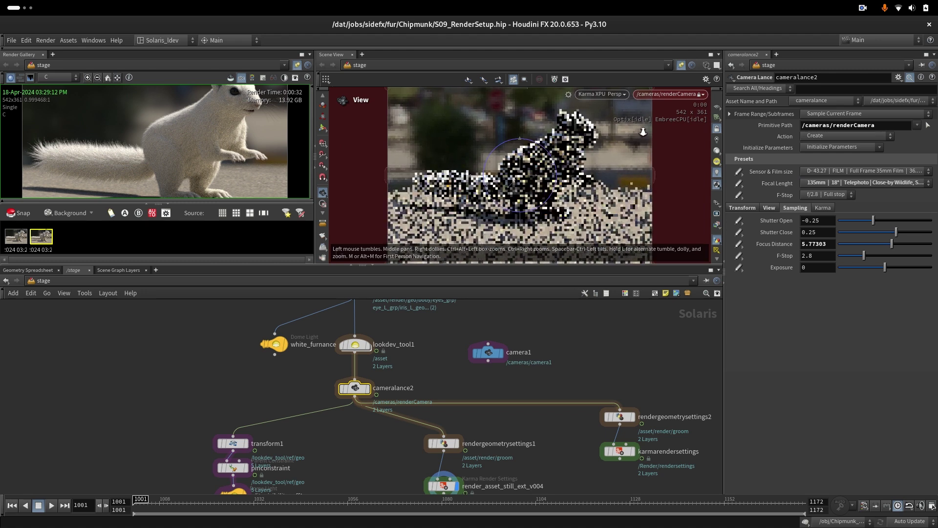
key(Return)
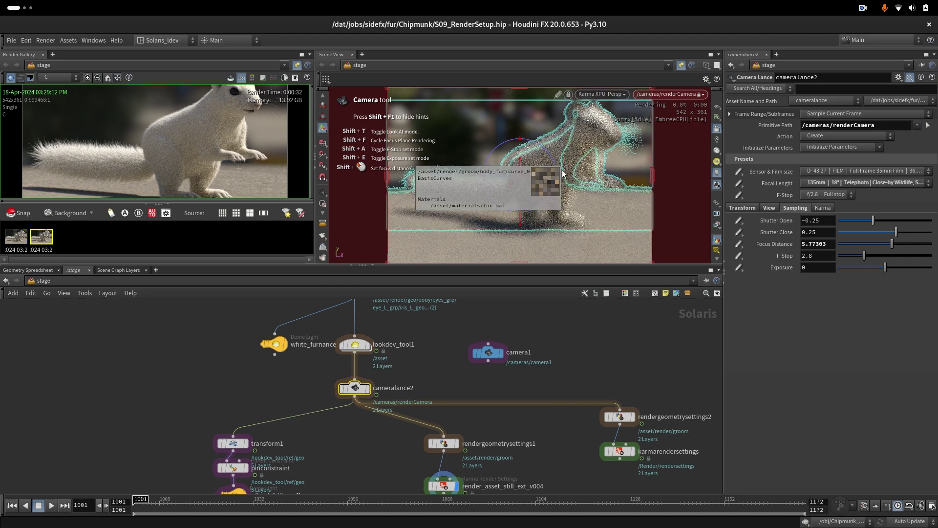
shift+click(491, 221)
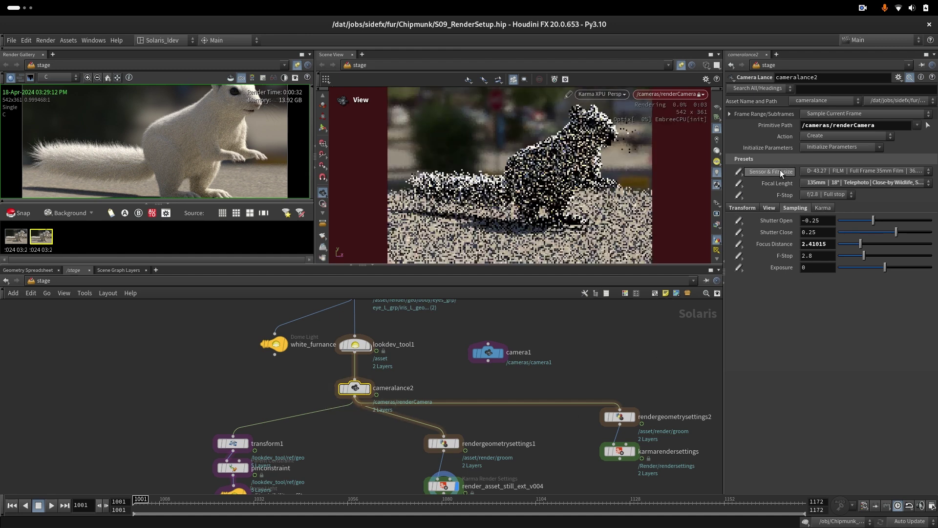
Step: Inspect /cameras/renderCamera in the scene graph spreadsheet, checking the primvar:fStop and primvar:sensorFilmSize rows
click(34, 270)
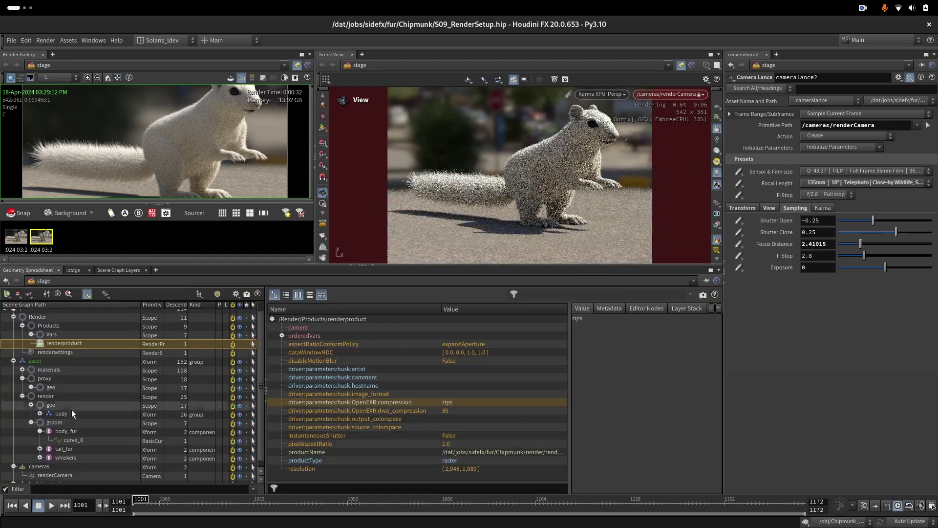
scroll(81, 420, down, 1)
click(55, 469)
scroll(559, 454, down, 3)
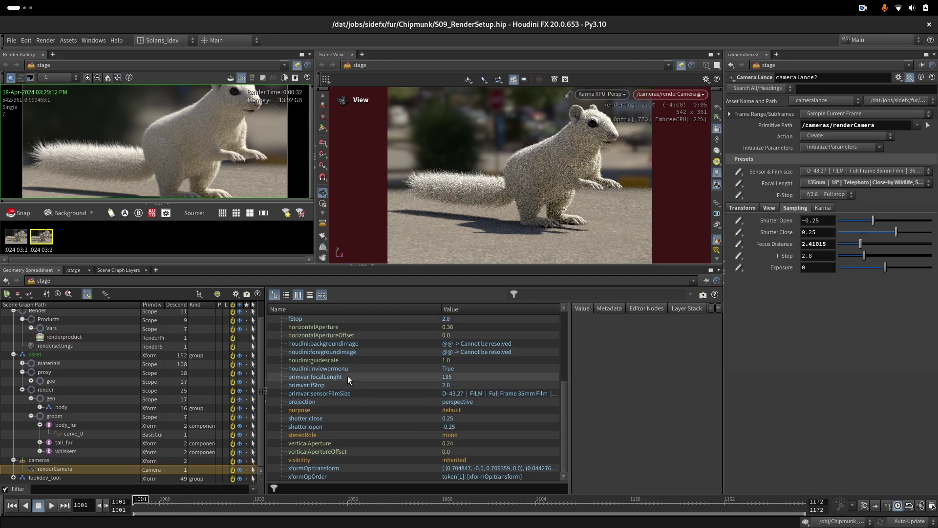
click(359, 385)
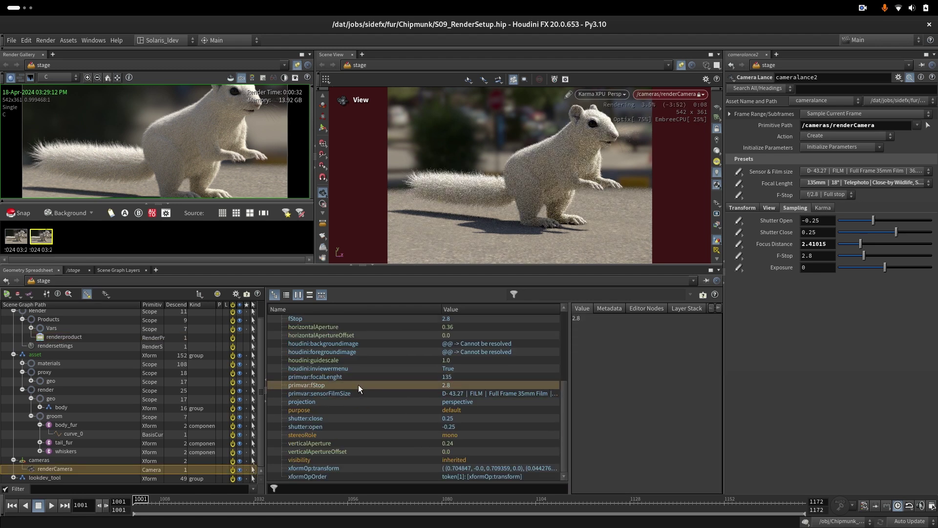
click(359, 393)
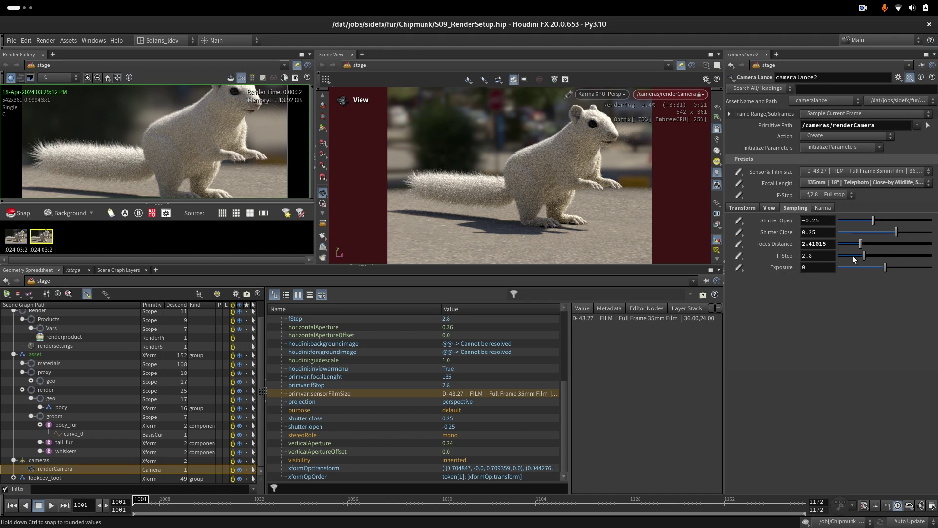
Step: View the Camera Lance asset's PythonModule and the Sensor & Film size callback hou.phm().setSensorFilmSize(kwargs['node'])
click(68, 40)
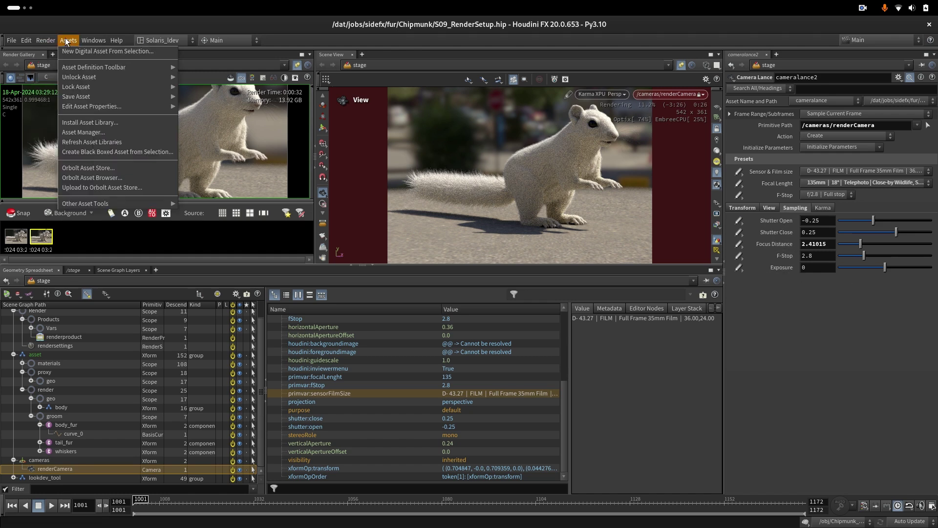
mouse_move(82, 97)
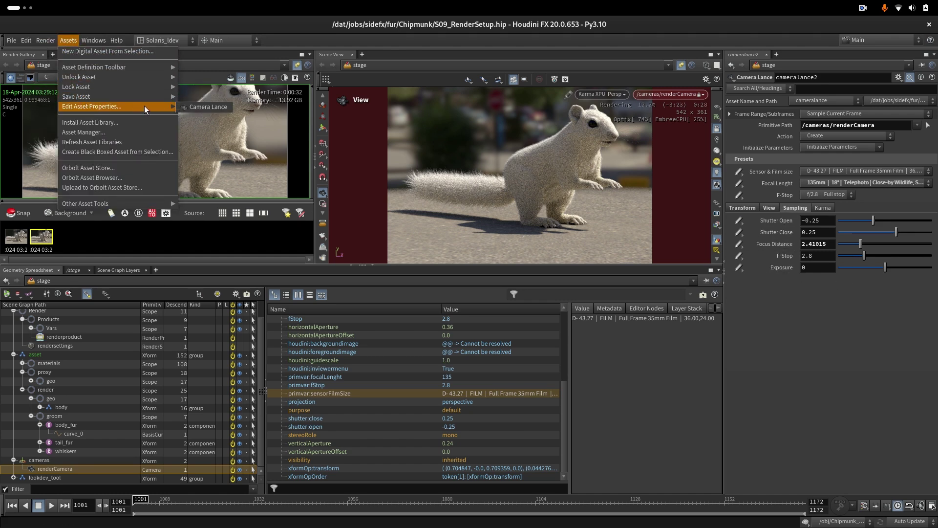
click(223, 107)
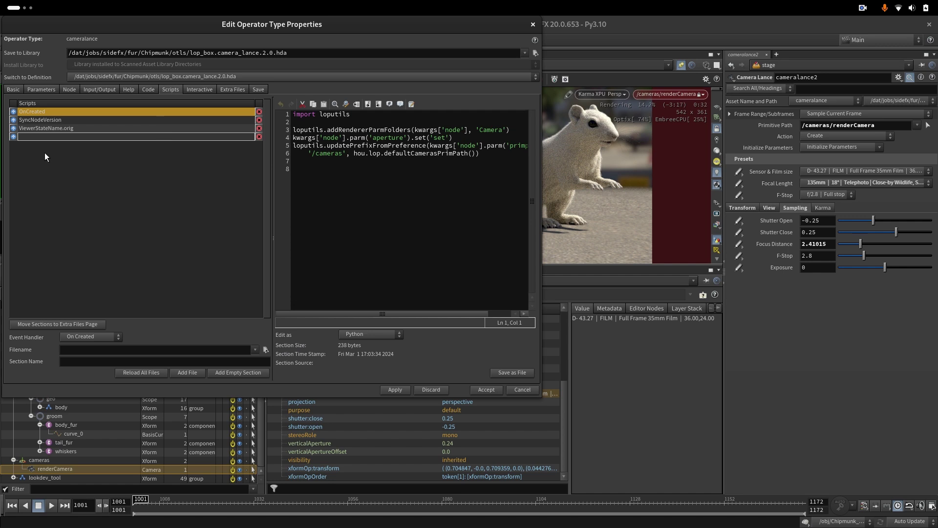
click(26, 137)
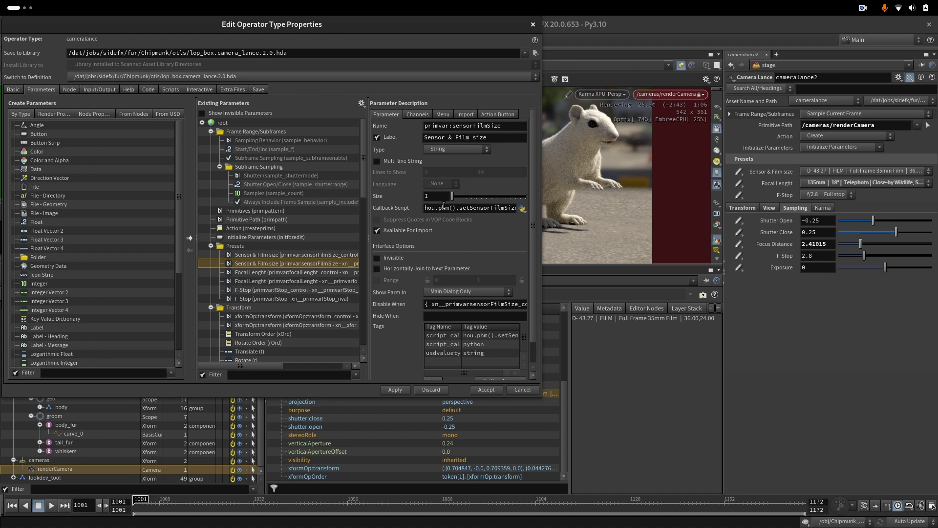
drag(425, 208, 525, 217)
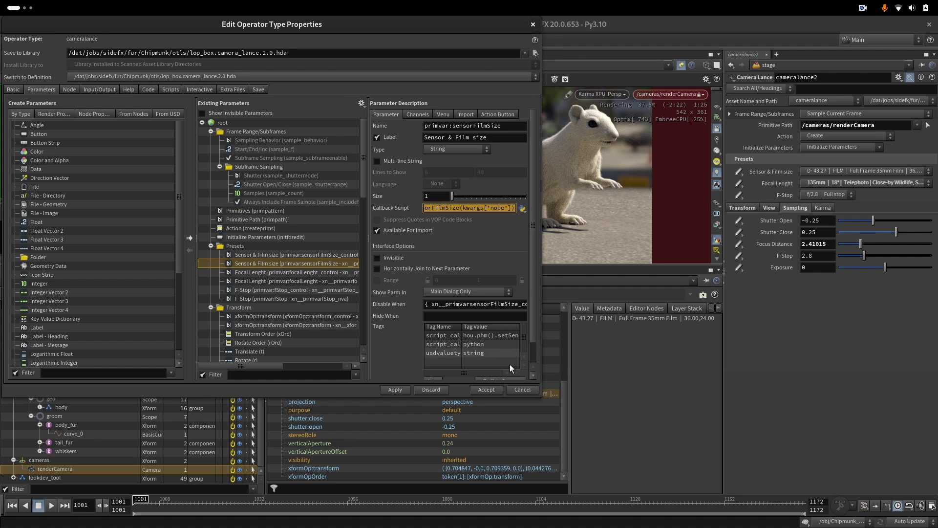
Step: Close the type properties and give cameralance2 a 200mm lens and RED WEAPON VV 8K FF sensor
click(521, 389)
click(770, 208)
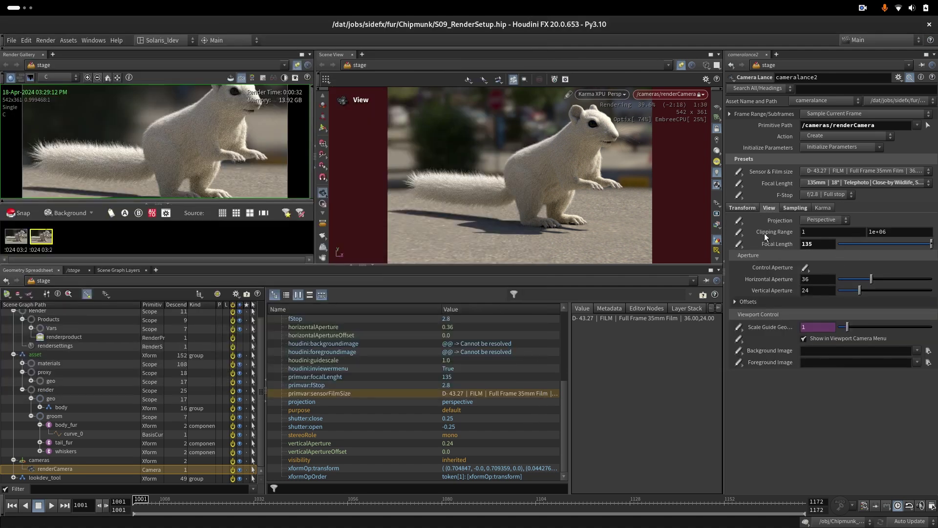
click(834, 183)
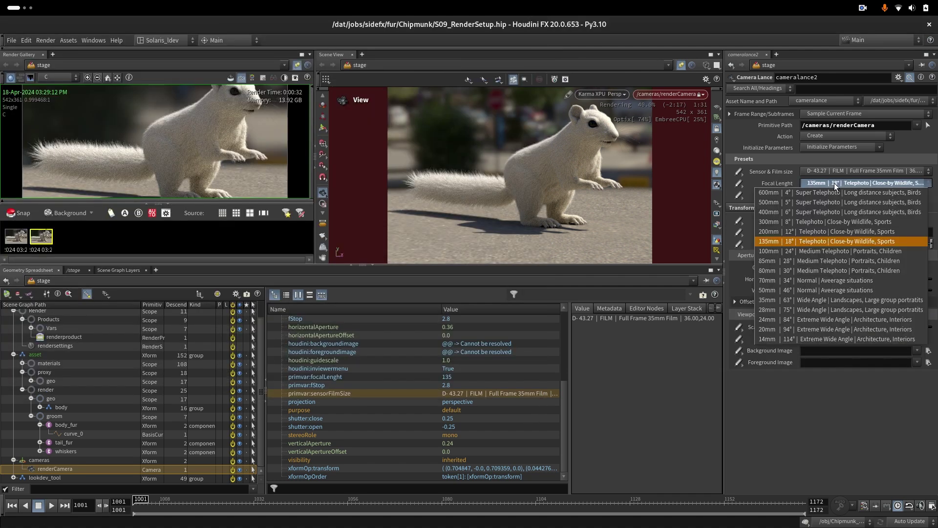
click(772, 231)
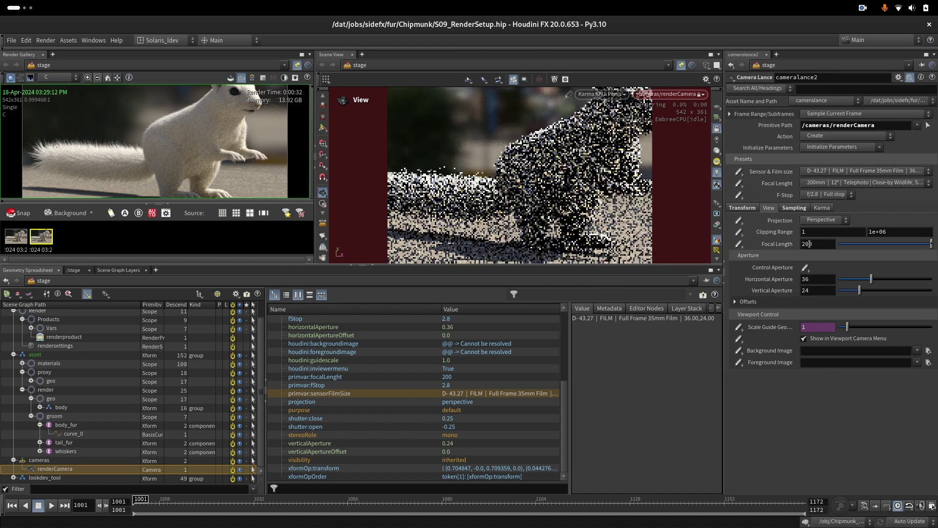
click(834, 170)
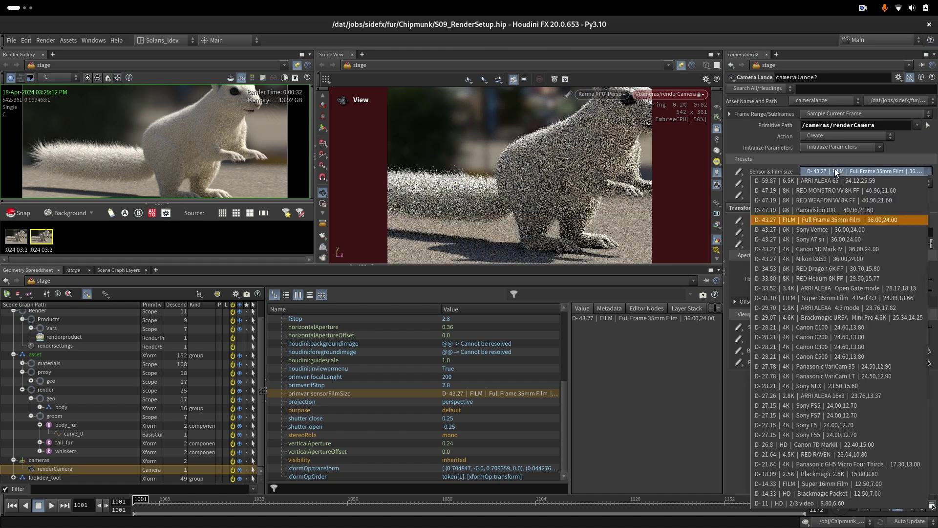
click(822, 199)
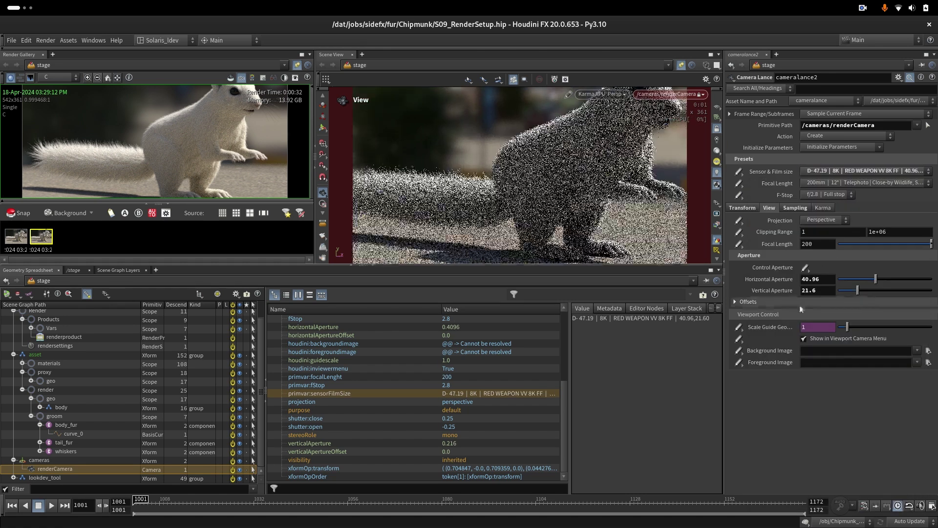
Step: Set the F-Stop preset to f/4 and refocus on the chipmunk's body
click(804, 209)
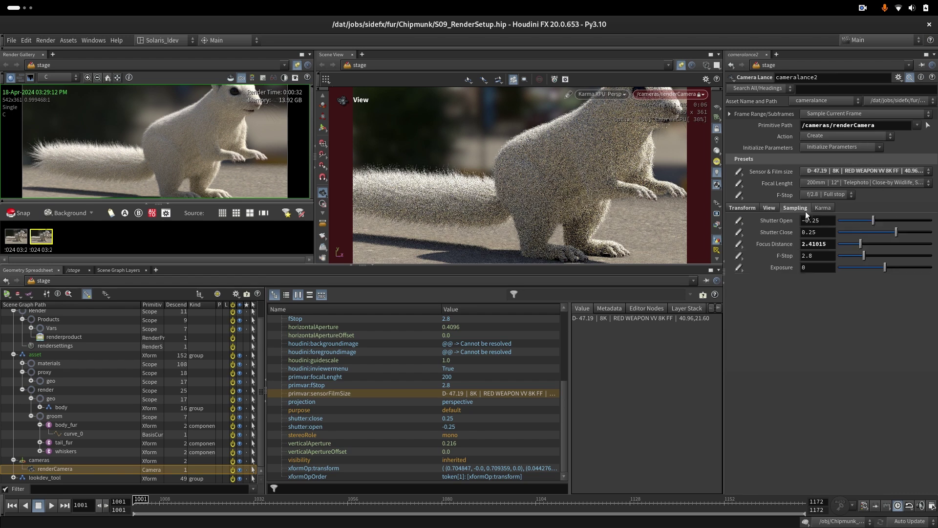
click(823, 194)
click(821, 243)
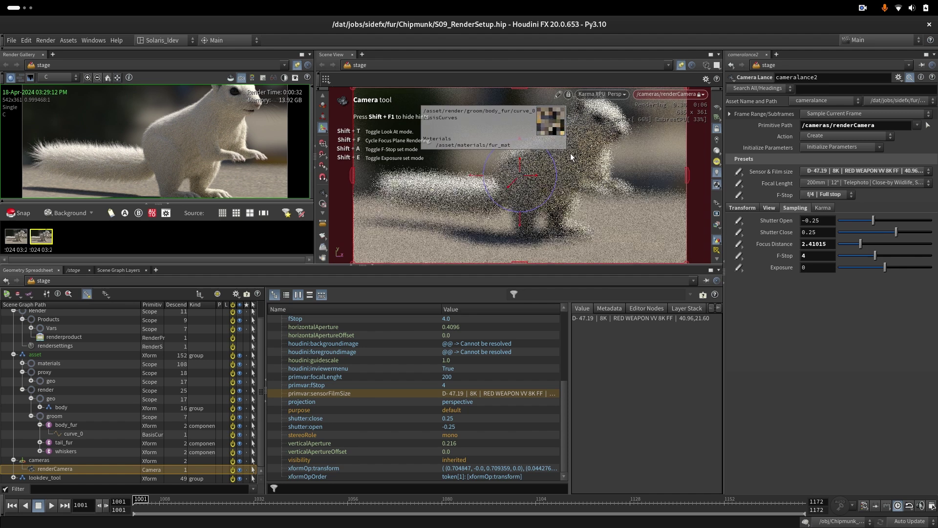
click(570, 153)
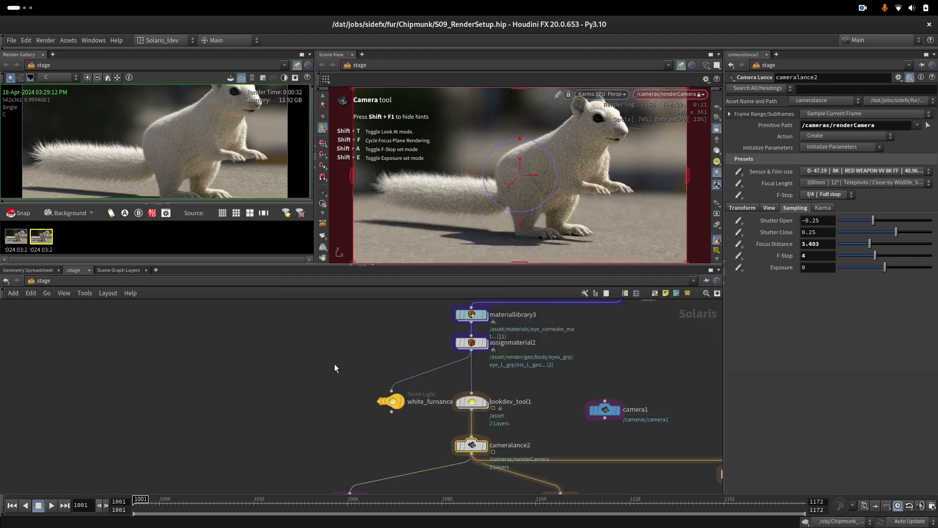
Step: Select the white_furnance dome light node, nudge it left, and show its base properties
drag(335, 364, 414, 436)
mouse_move(391, 403)
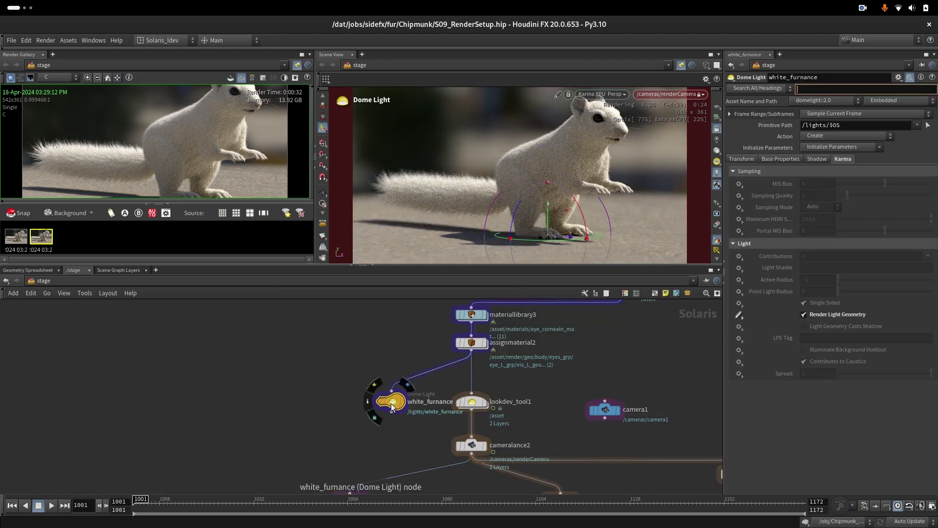
drag(390, 403, 377, 403)
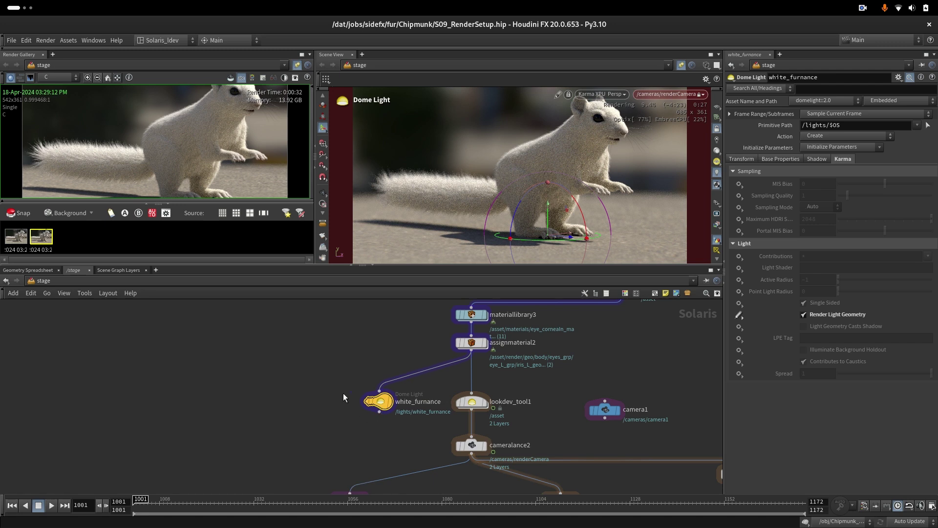
drag(322, 369, 403, 441)
click(786, 158)
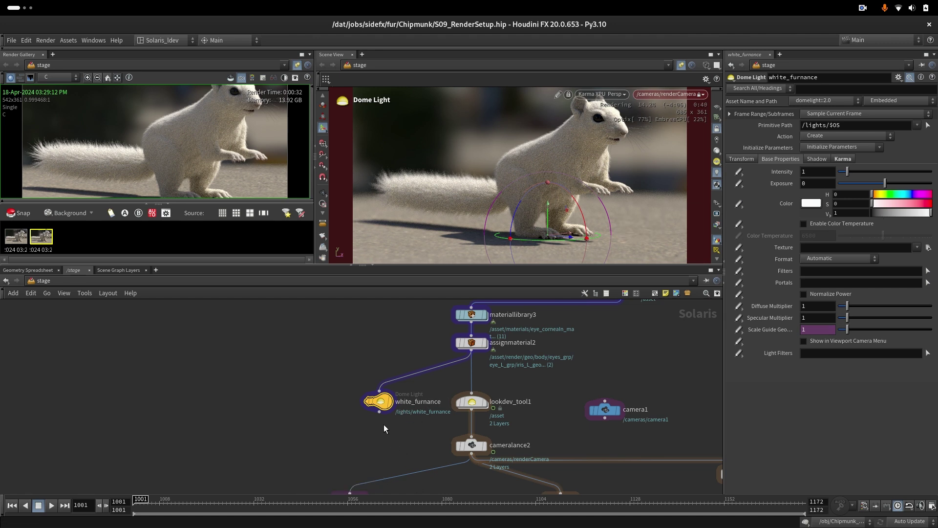
Step: Wire white_furnance into cameralance2 and turn off Render Light Geometry on its Karma tab
drag(379, 412, 471, 438)
mouse_move(361, 402)
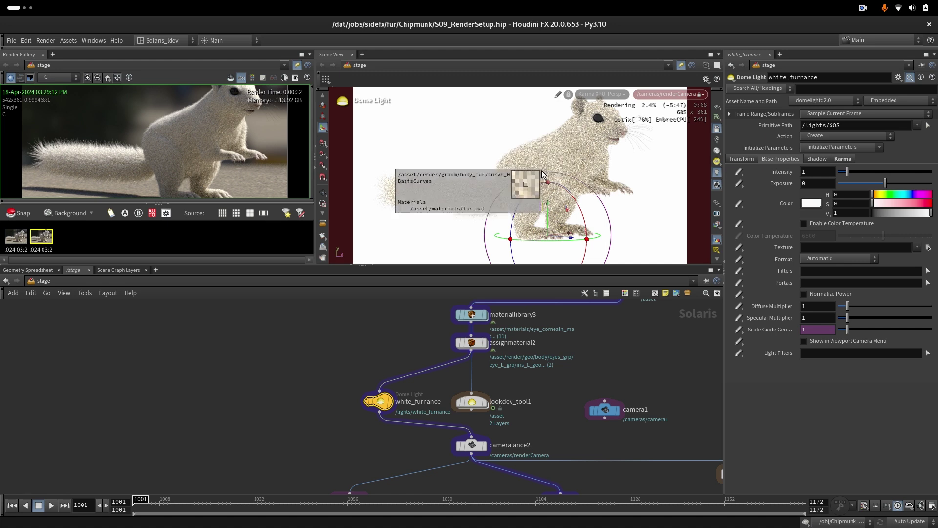
click(844, 159)
click(804, 314)
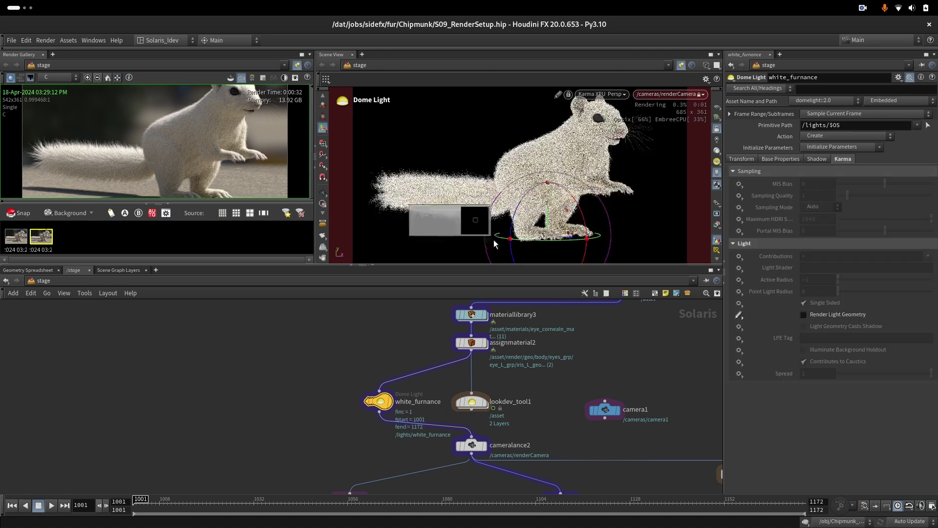